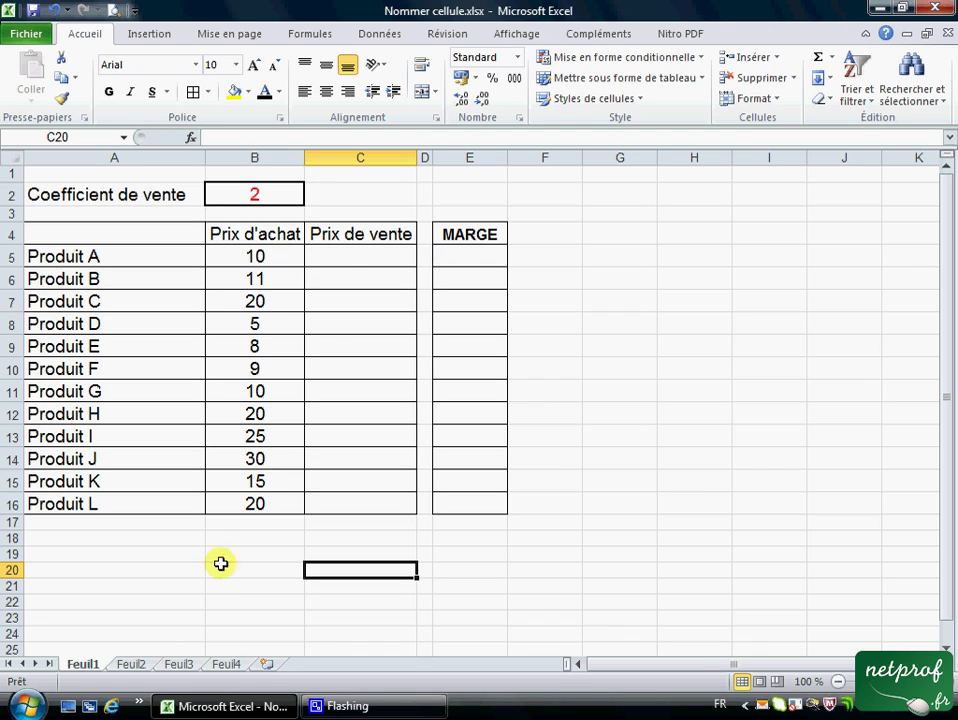
Step: Enter a selling price formula for Produit A: purchase price times the coefficient in B2
{"action": "left_click", "coordinate": [350, 260]}
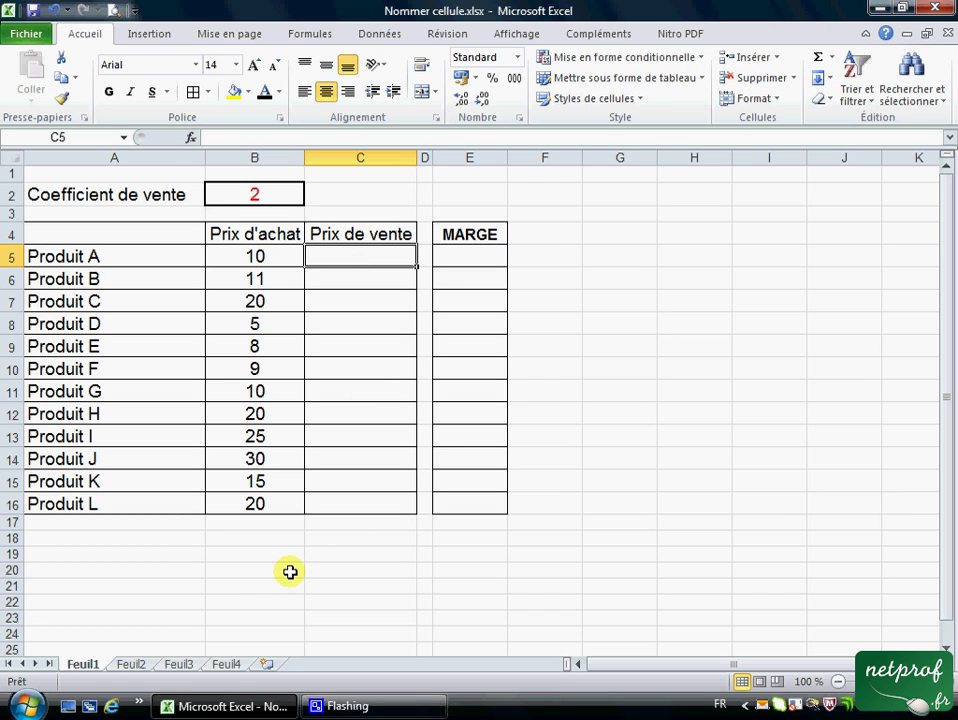
{"action": "type", "text": "="}
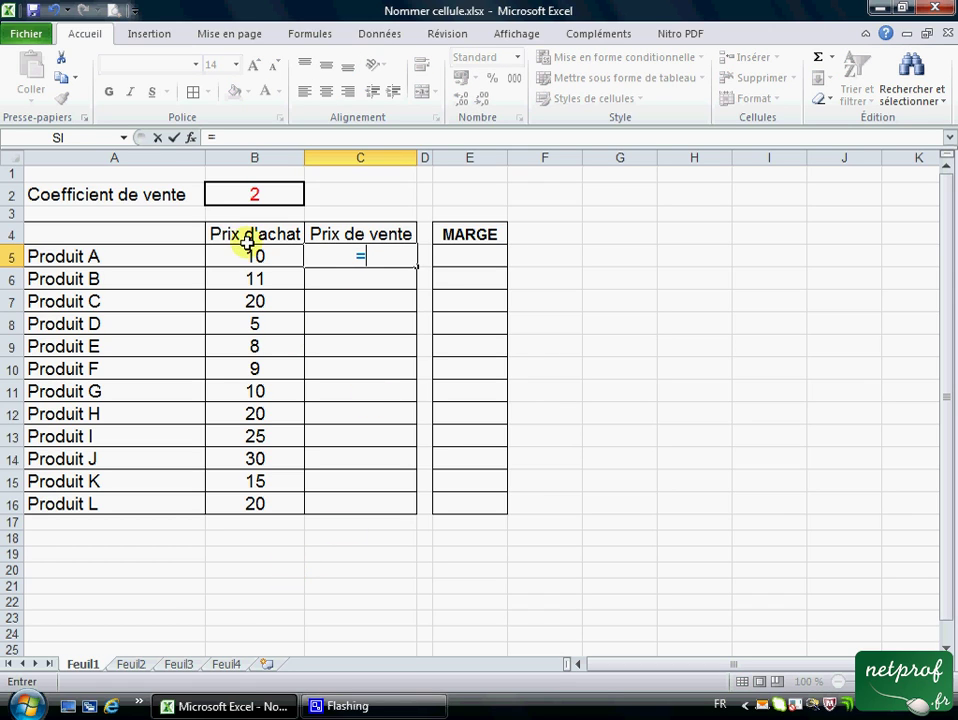
{"action": "left_click", "coordinate": [243, 257]}
{"action": "type", "text": "*"}
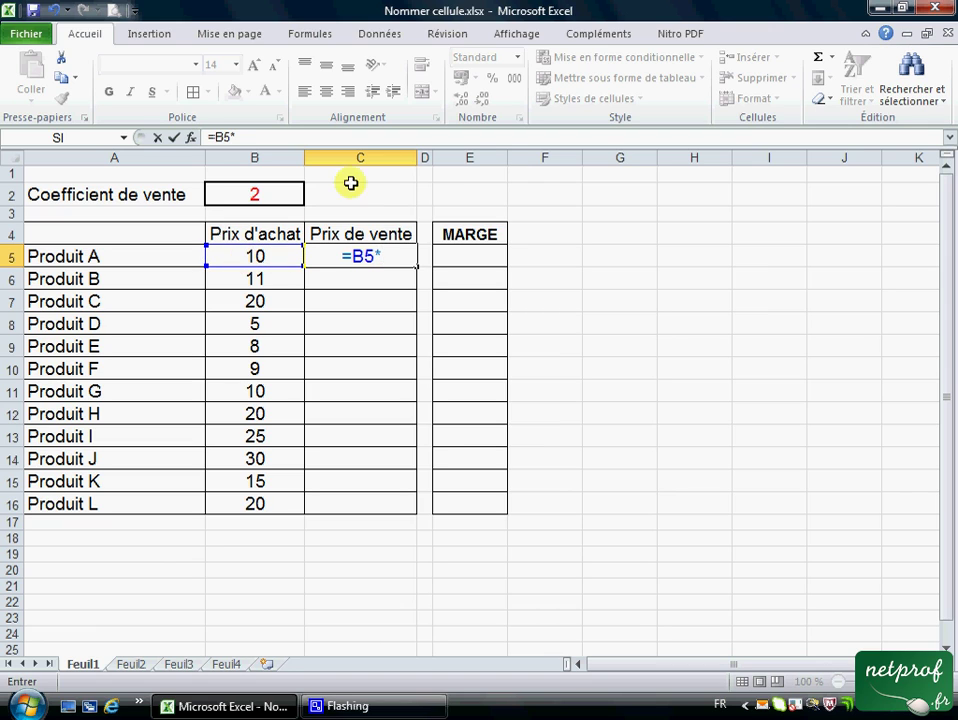
{"action": "left_click", "coordinate": [286, 194]}
{"action": "key", "text": "Return"}
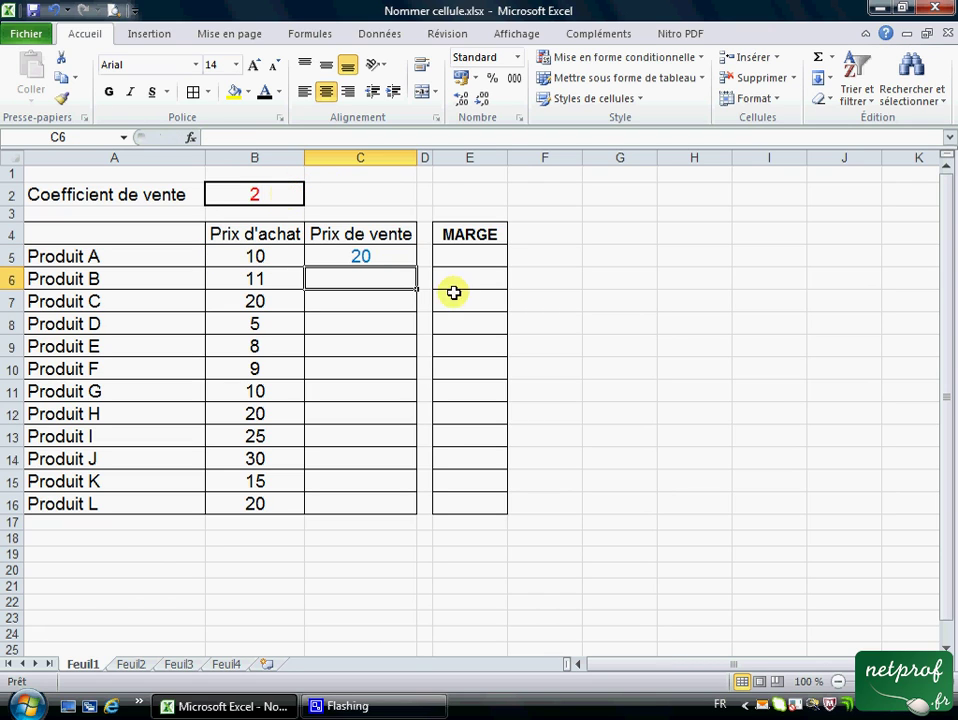
Step: Copy the formula to Produit B, find it references an empty cell, and clear both prices
{"action": "left_click", "coordinate": [376, 259]}
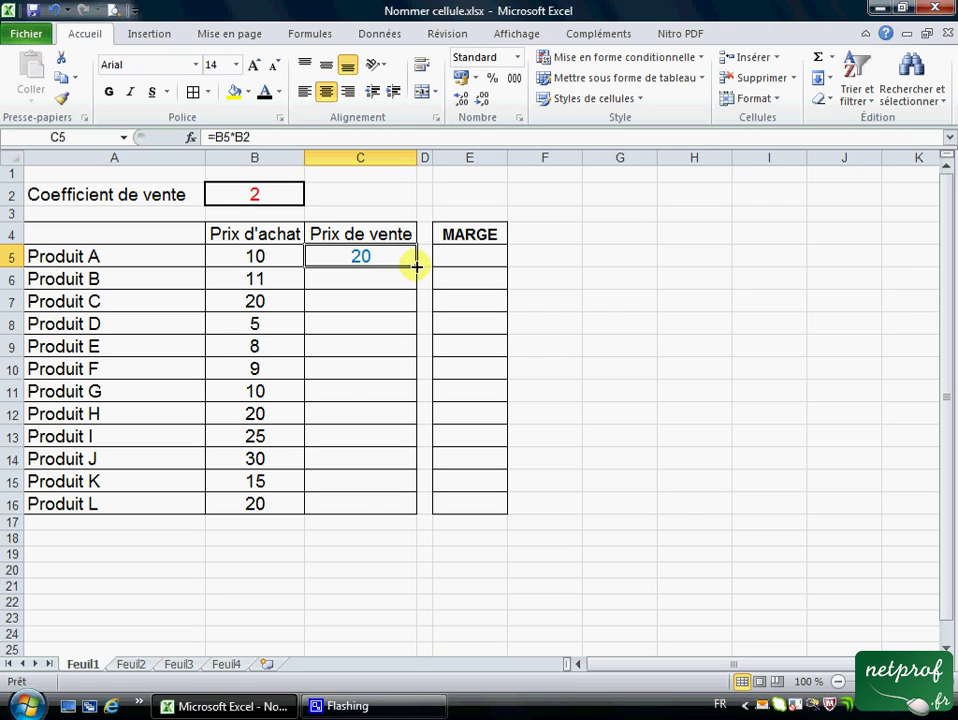
{"action": "left_click_drag", "start_coordinate": [416, 267], "coordinate": [410, 297]}
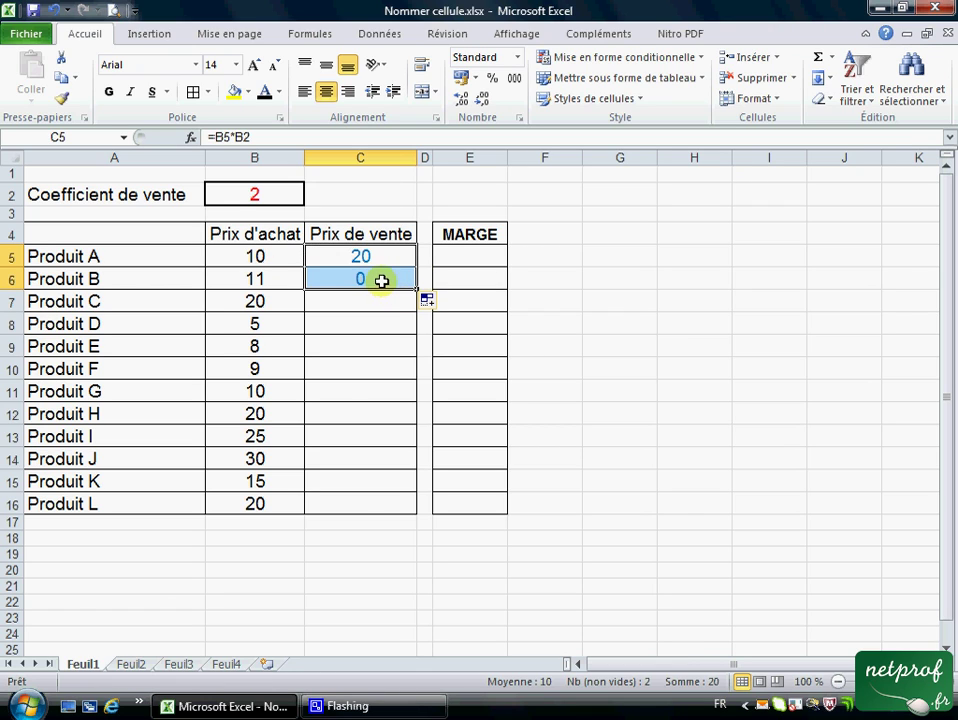
{"action": "left_click", "coordinate": [381, 281]}
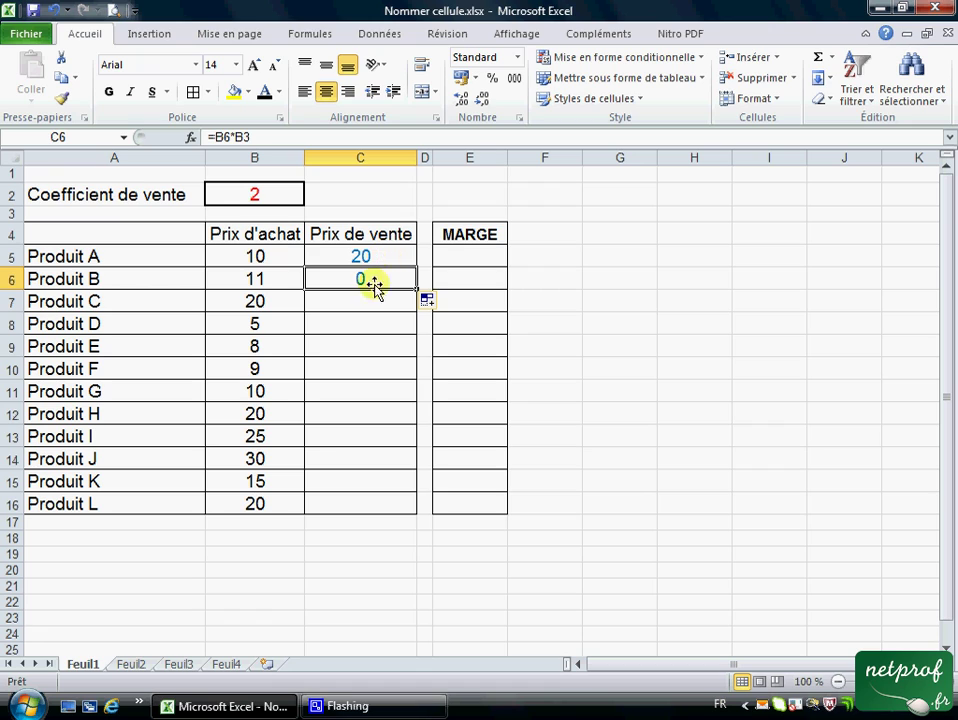
{"action": "left_click", "coordinate": [276, 216]}
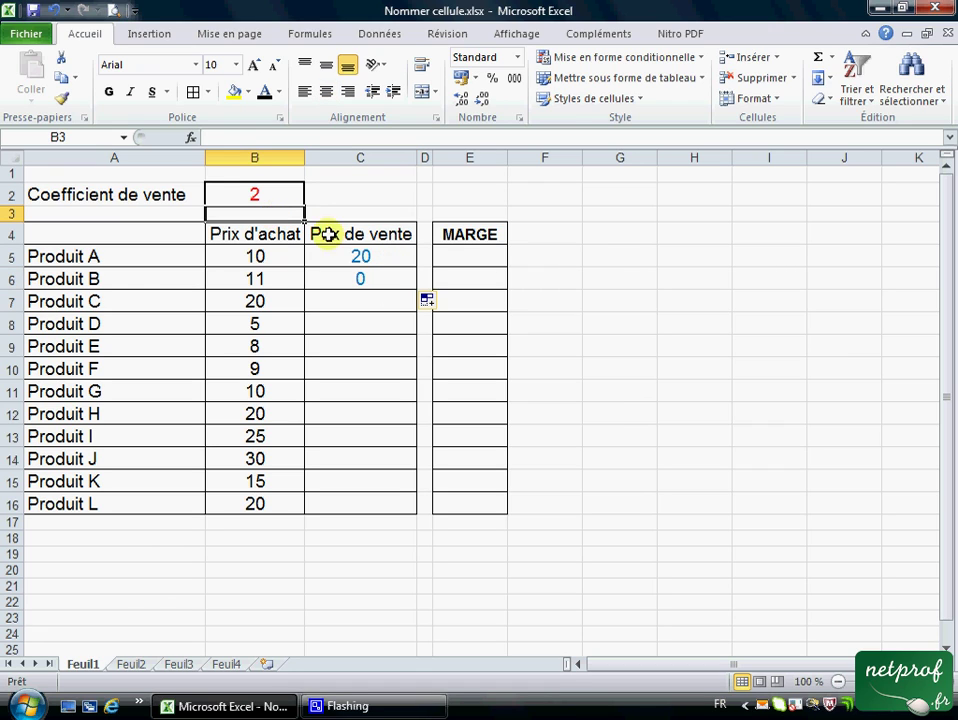
{"action": "left_click_drag", "start_coordinate": [360, 258], "coordinate": [363, 276]}
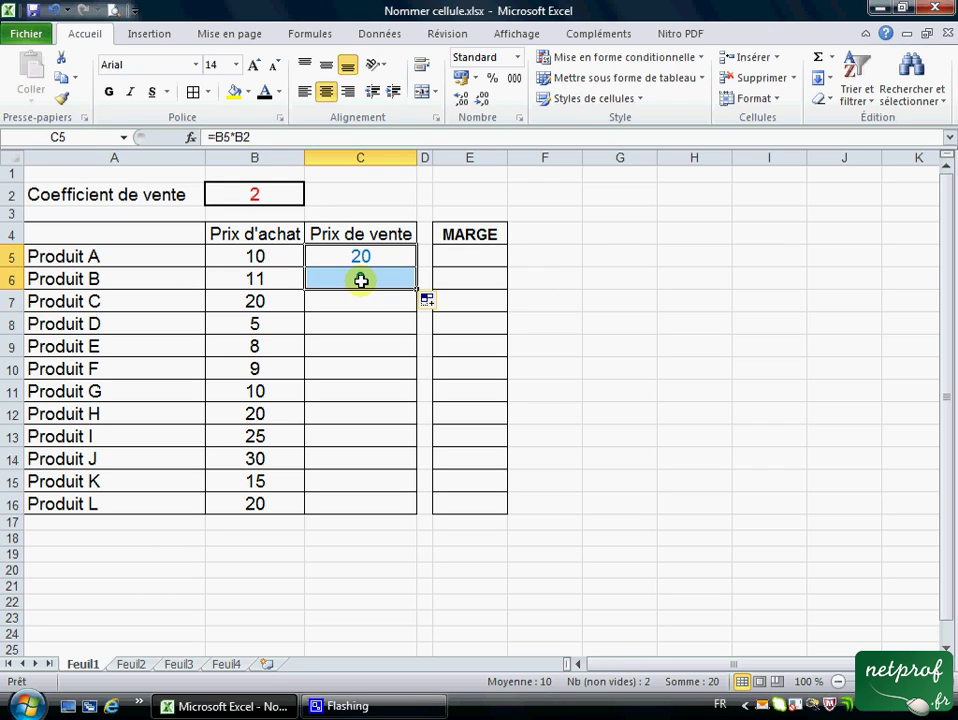
{"action": "key", "text": "Delete"}
{"action": "left_click", "coordinate": [268, 542]}
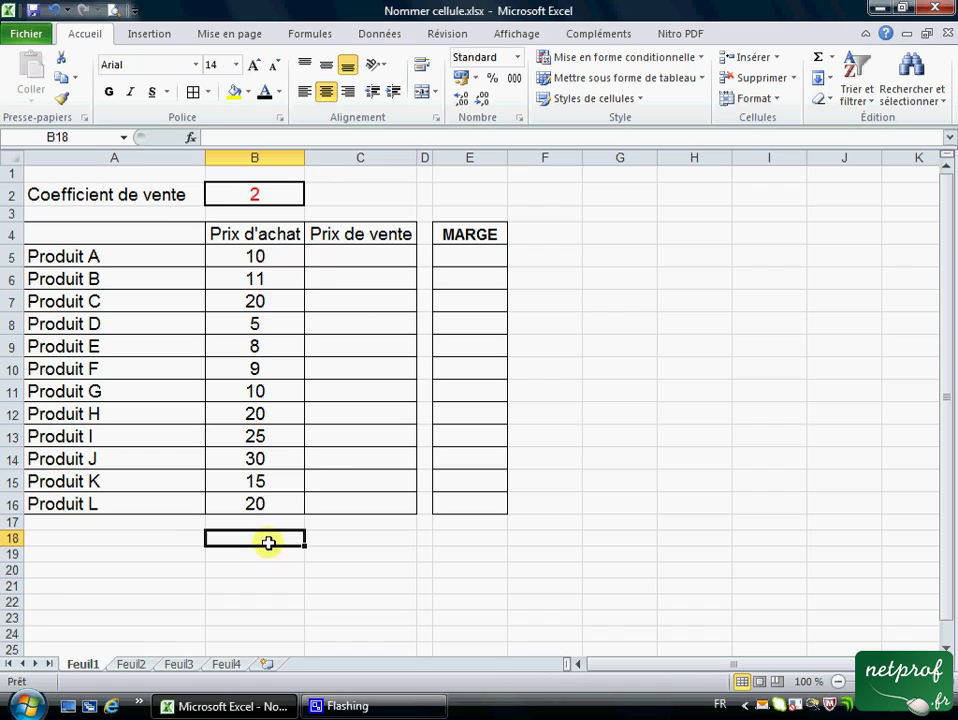
Step: Define the name Coef for coefficient cell B2 via Formules > Définir un nom
{"action": "left_click", "coordinate": [247, 196]}
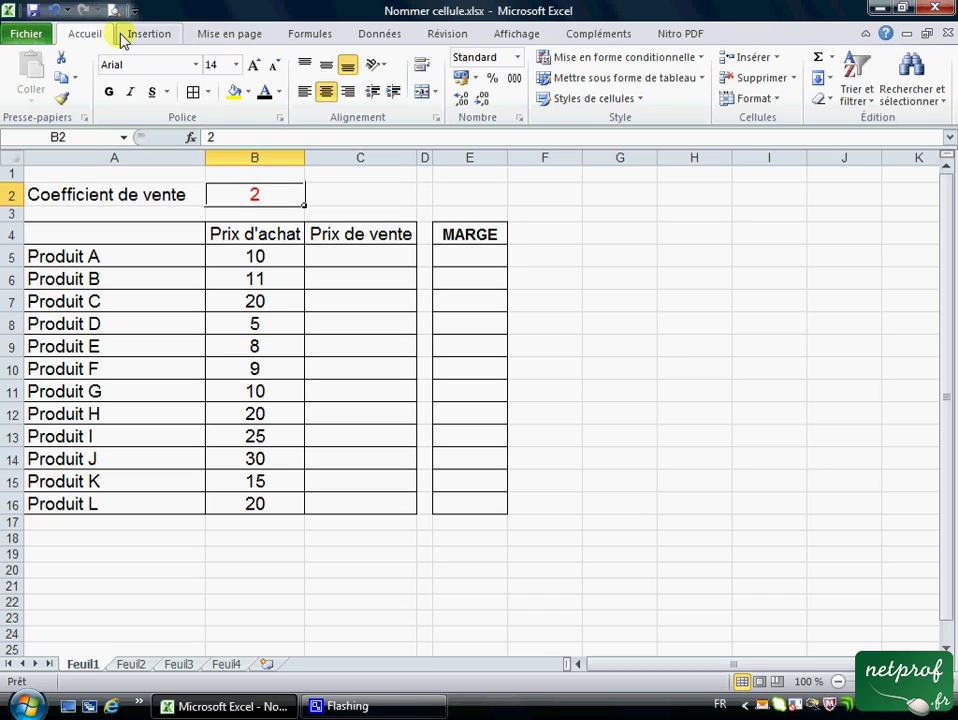
{"action": "left_click", "coordinate": [296, 36]}
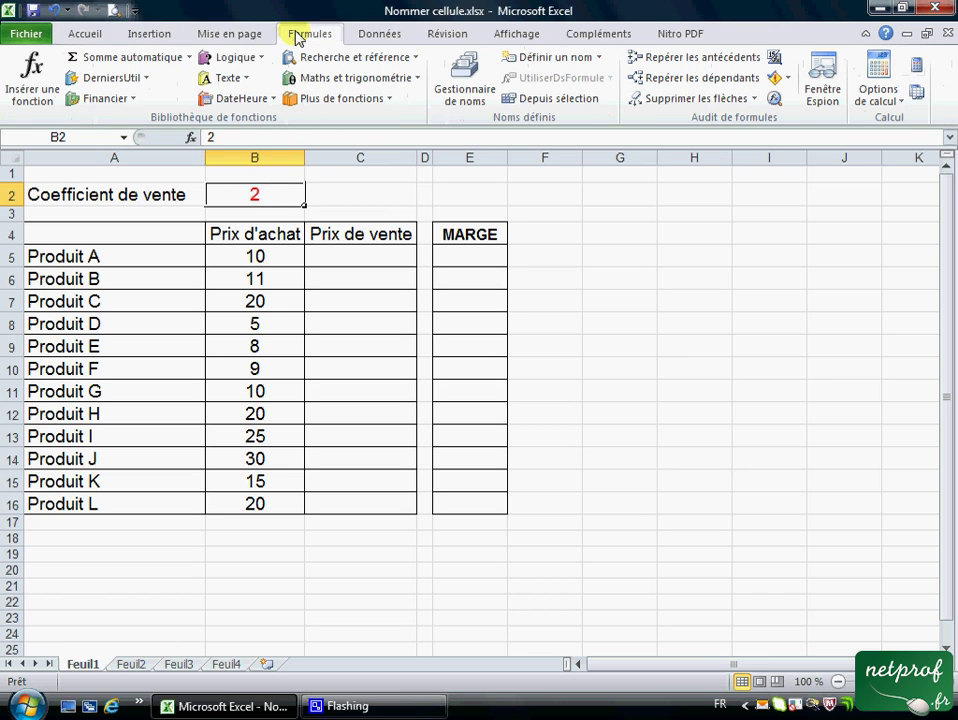
{"action": "left_click", "coordinate": [553, 58]}
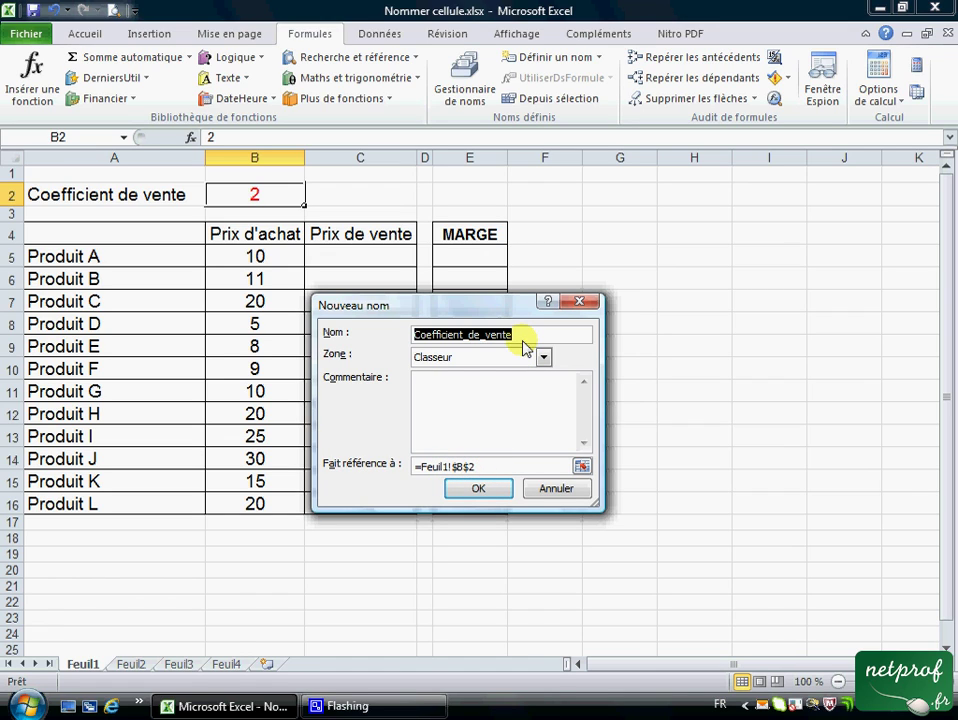
{"action": "type", "text": "Coef"}
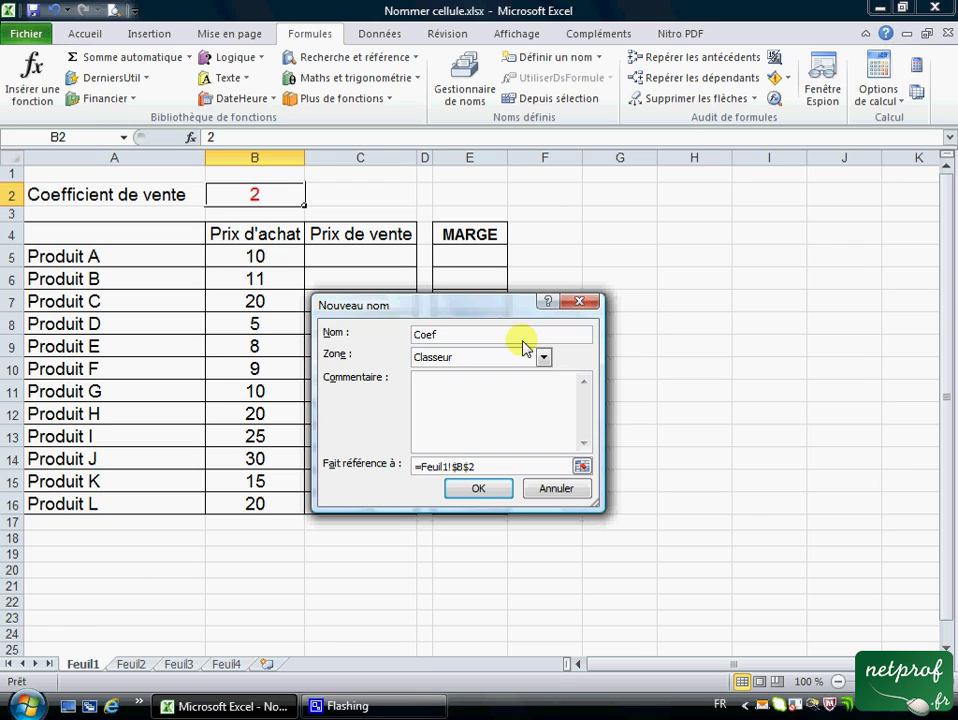
{"action": "left_click", "coordinate": [458, 488]}
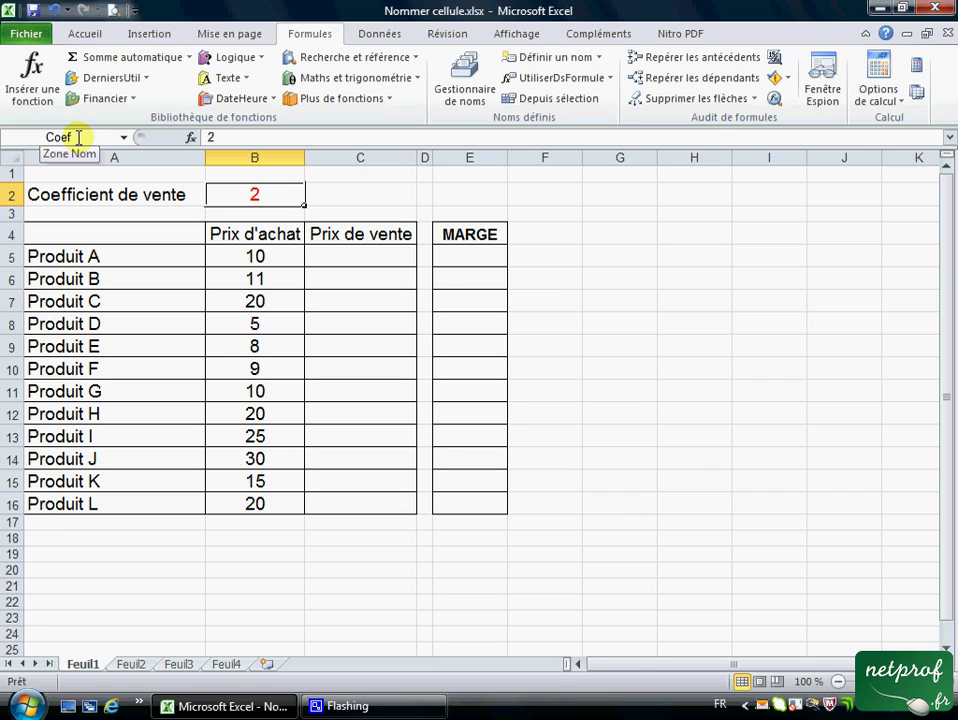
Step: Confirm B2 is named Coef, then enter =B5*Coef in C5 so Produit A sells at 20
{"action": "left_click", "coordinate": [380, 194]}
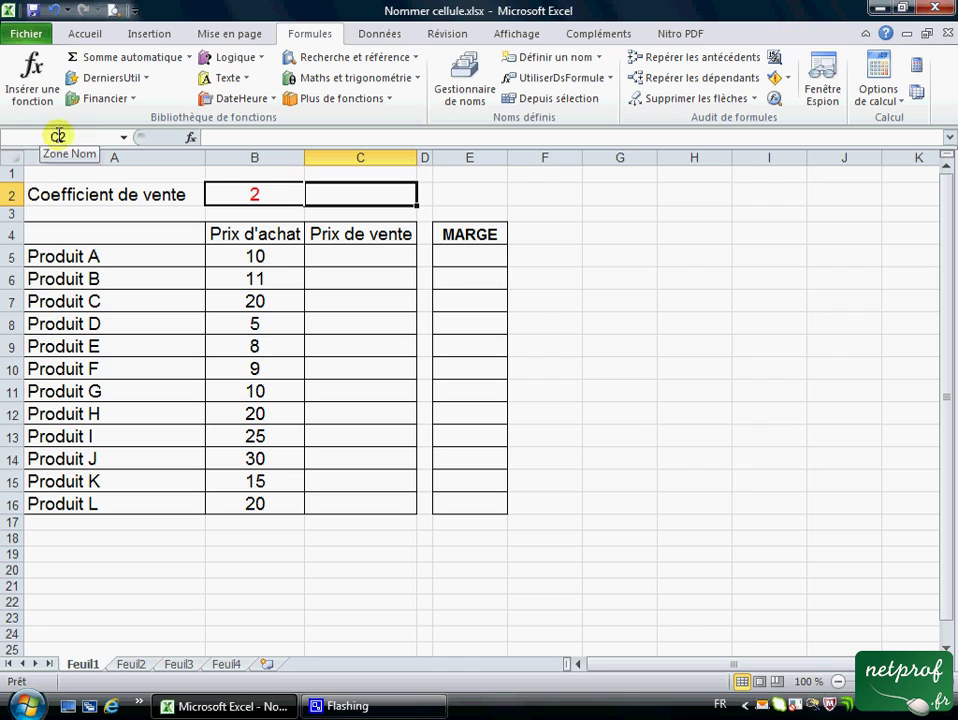
{"action": "left_click", "coordinate": [248, 194]}
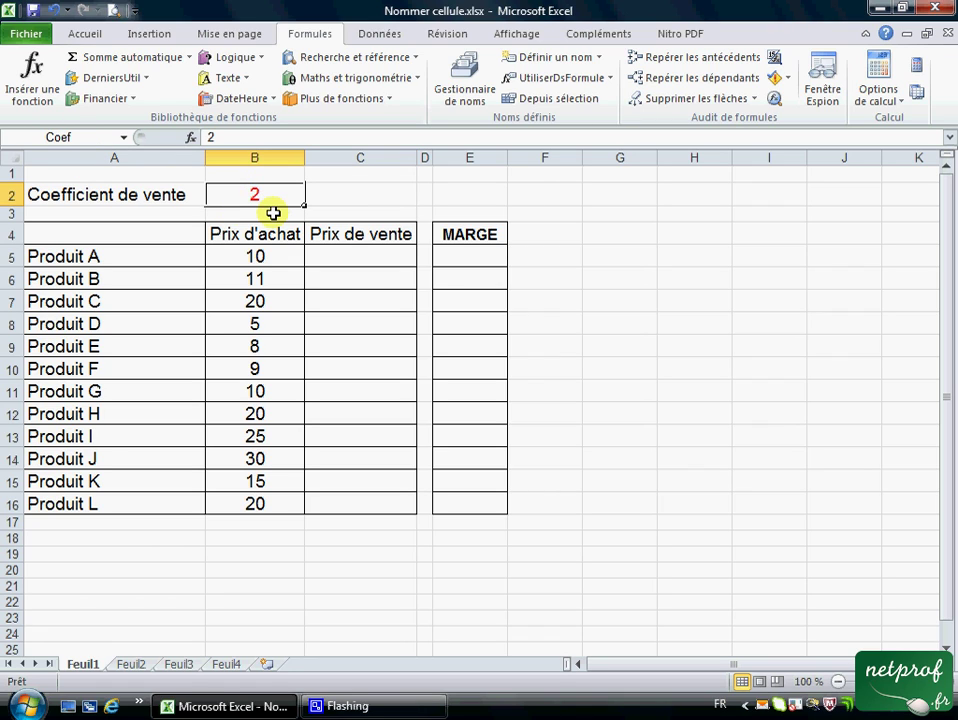
{"action": "left_click", "coordinate": [362, 256]}
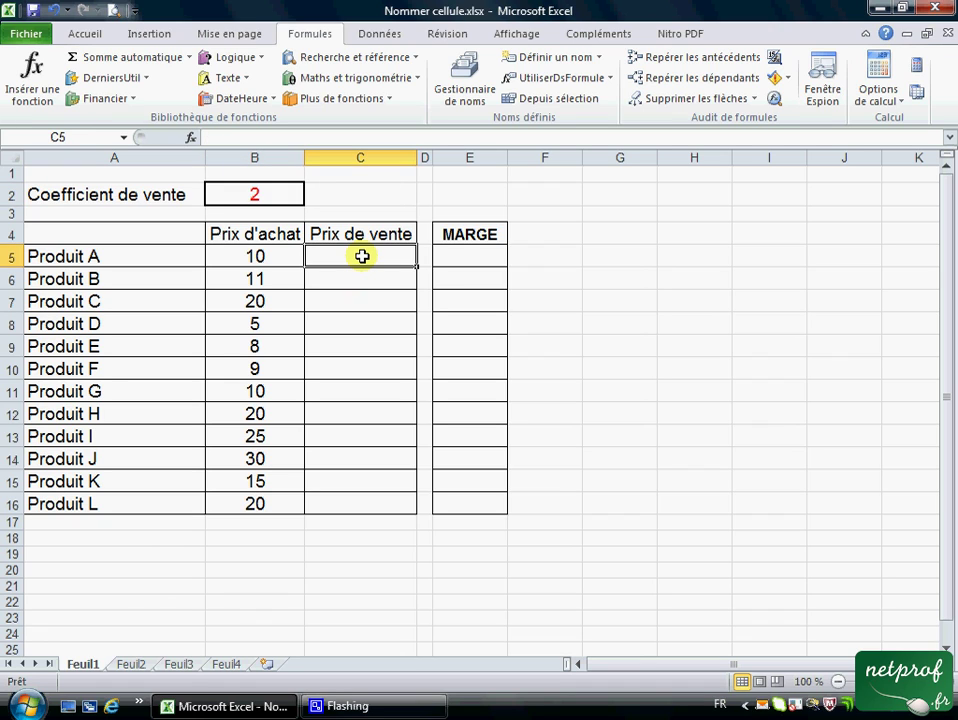
{"action": "type", "text": "="}
{"action": "left_click", "coordinate": [270, 254]}
{"action": "type", "text": "*"}
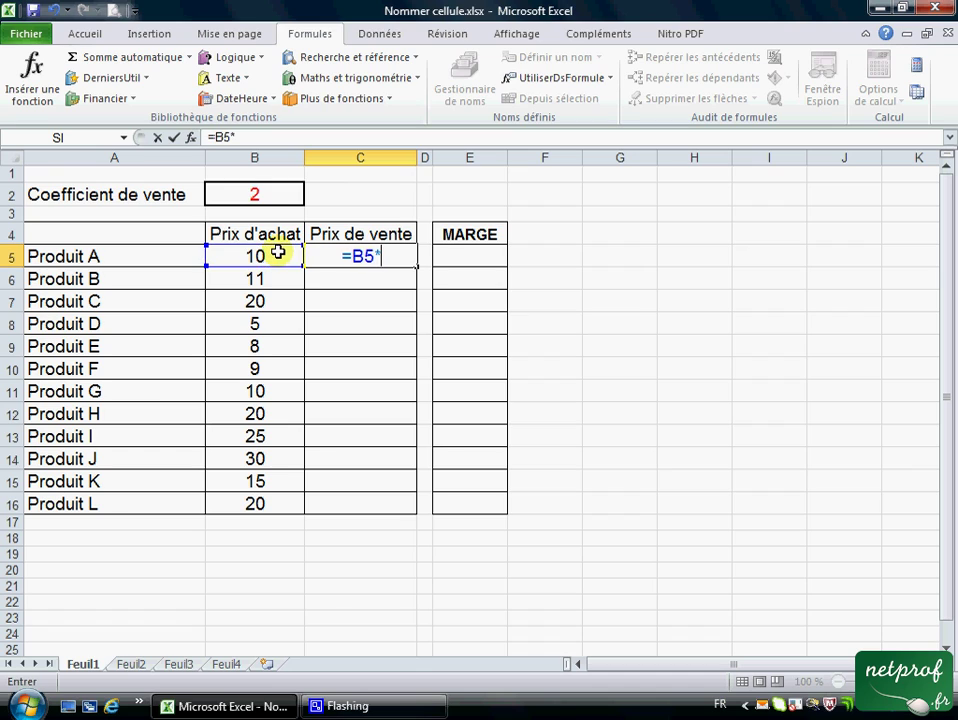
{"action": "left_click", "coordinate": [243, 193]}
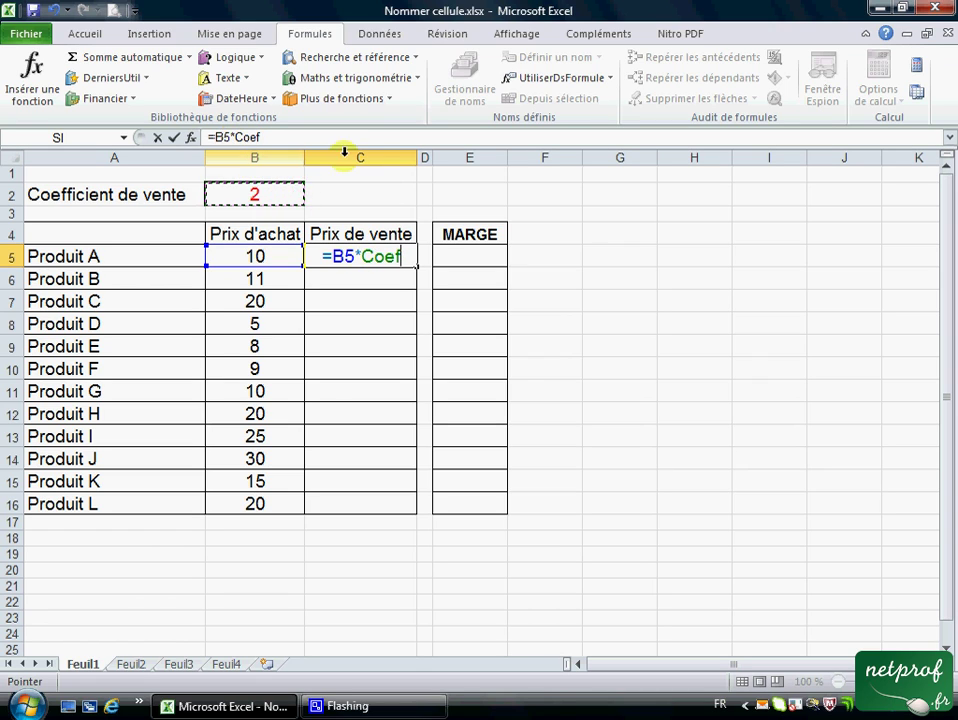
{"action": "key", "text": "Return"}
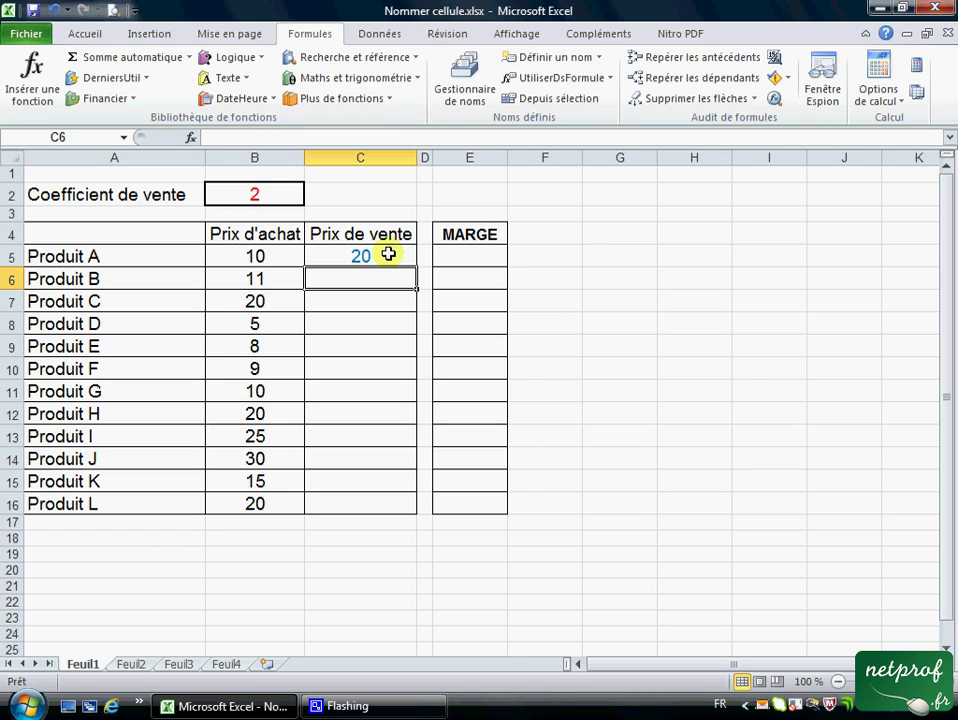
{"action": "left_click", "coordinate": [392, 256]}
Step: Fill the Coef-based selling price formula from C5 down to C16 for Produits A–L
{"action": "left_click_drag", "start_coordinate": [416, 266], "coordinate": [412, 503]}
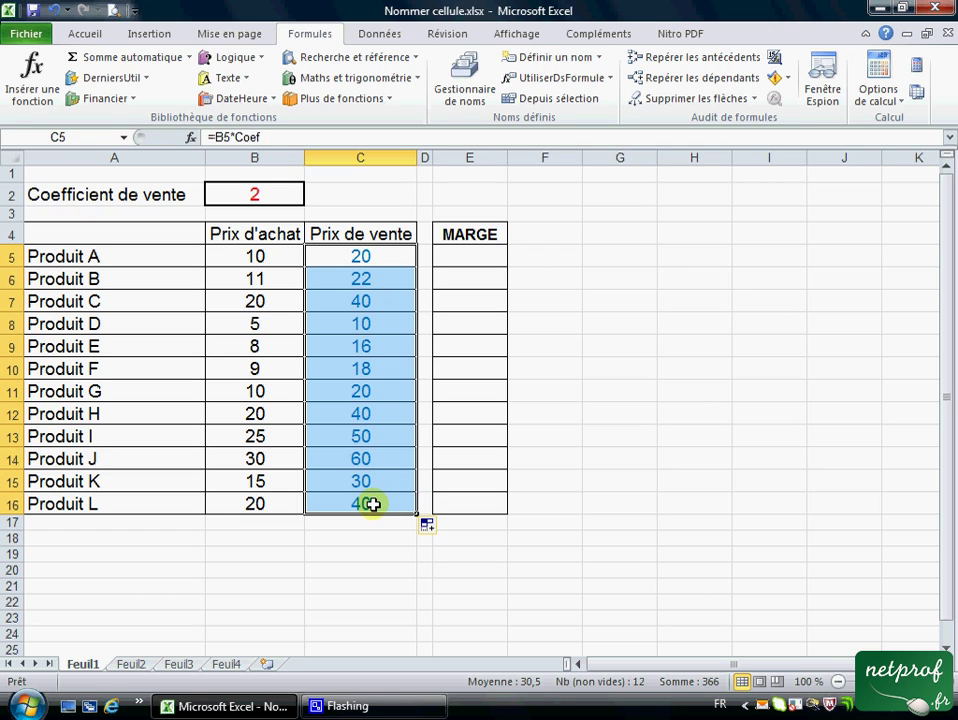
{"action": "left_click", "coordinate": [362, 258]}
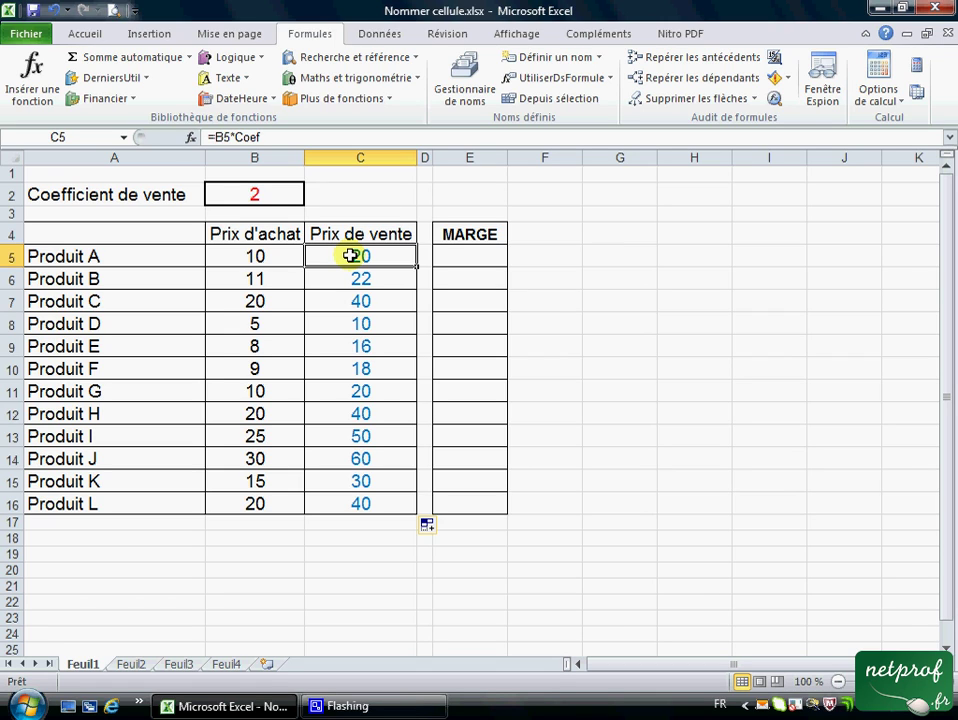
Step: Select the Prix d'achat range B5:B16
{"action": "left_click", "coordinate": [483, 257]}
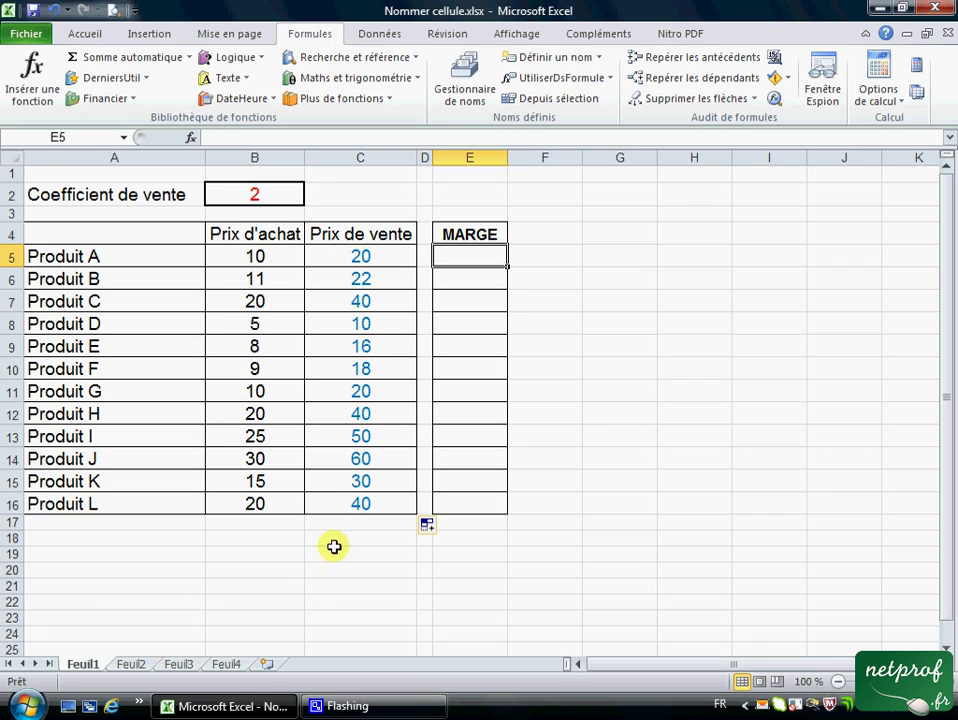
{"action": "left_click", "coordinate": [246, 551]}
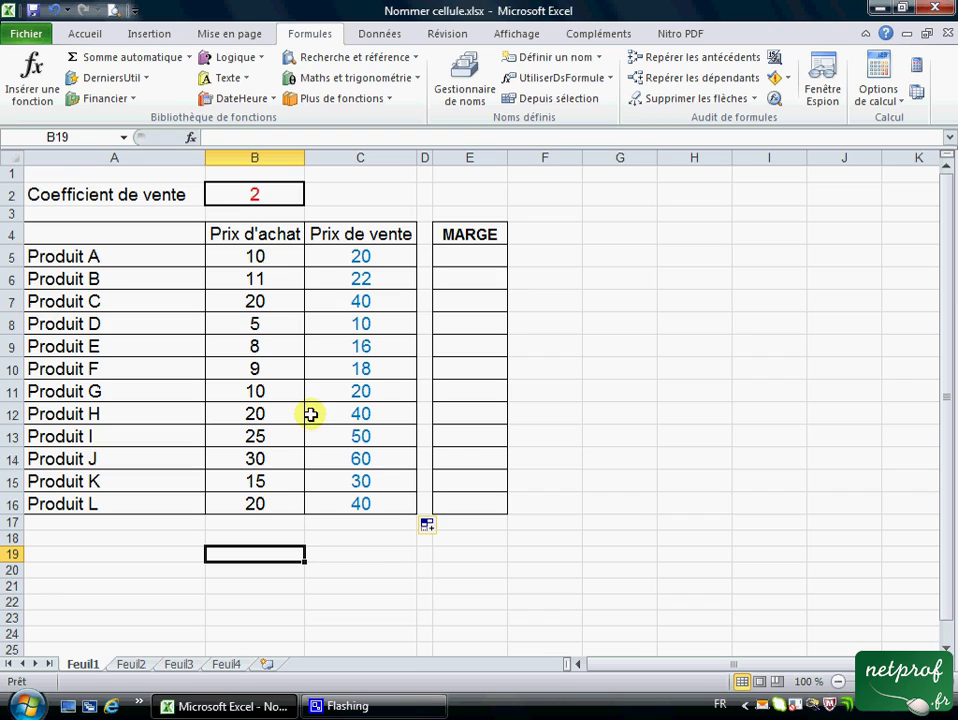
{"action": "left_click_drag", "start_coordinate": [251, 256], "coordinate": [244, 503]}
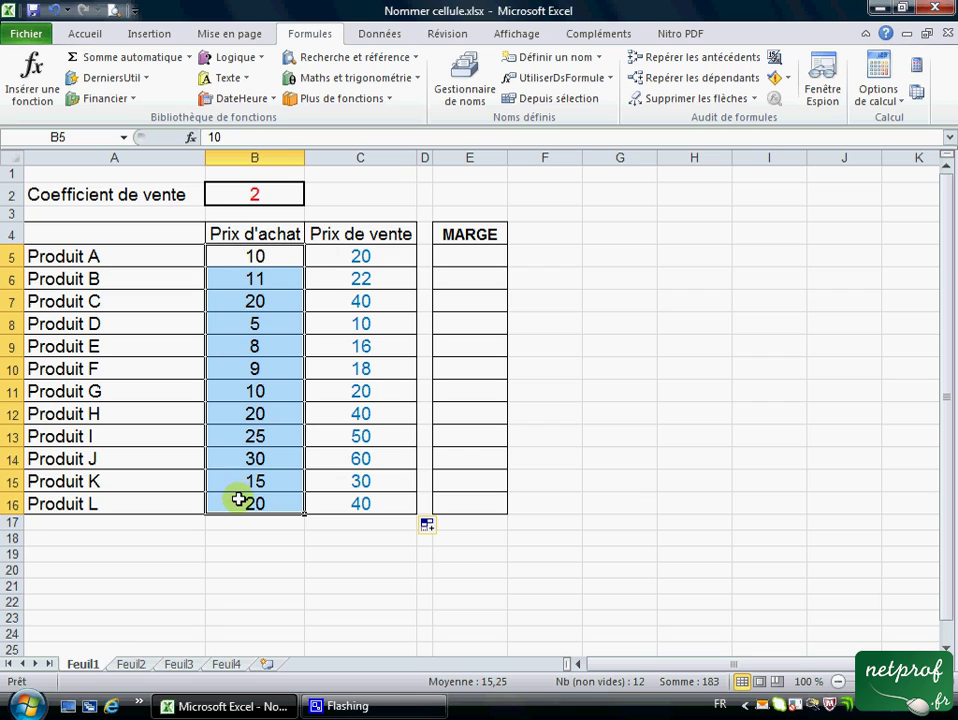
Step: Name the purchase price range B5:B16 PA
{"action": "left_click", "coordinate": [578, 58]}
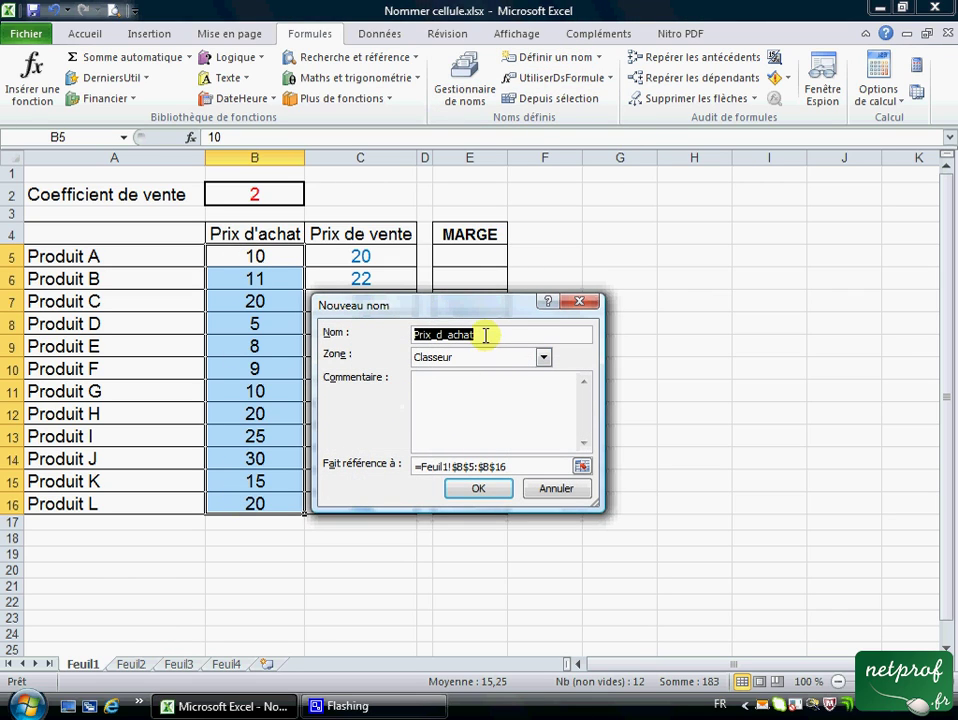
{"action": "left_click_drag", "start_coordinate": [484, 335], "coordinate": [404, 334]}
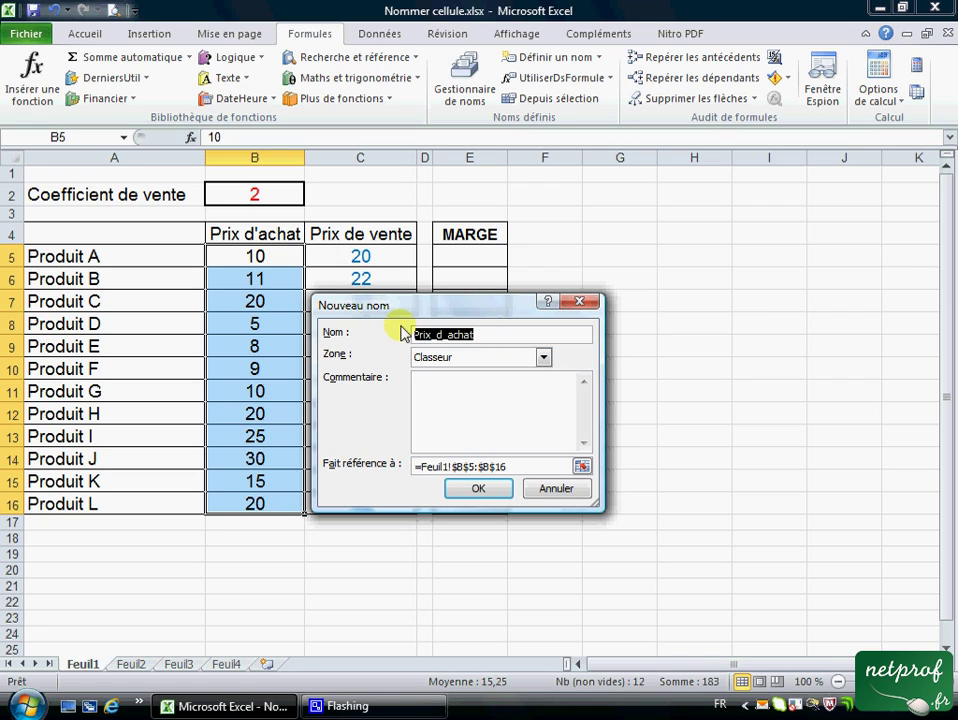
{"action": "type", "text": "PA"}
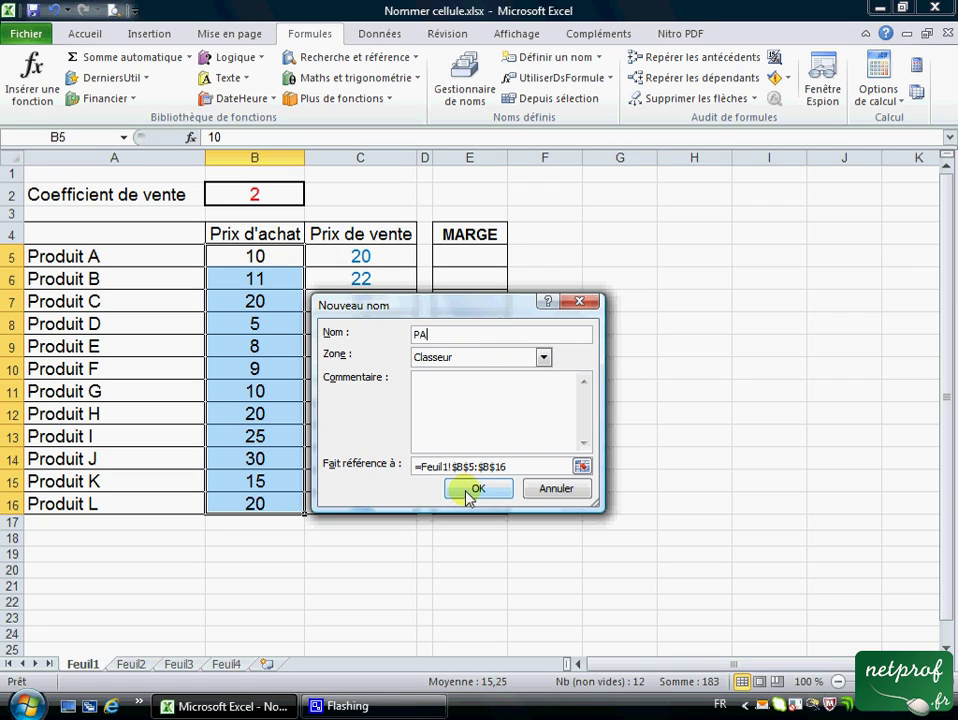
{"action": "left_click", "coordinate": [472, 490]}
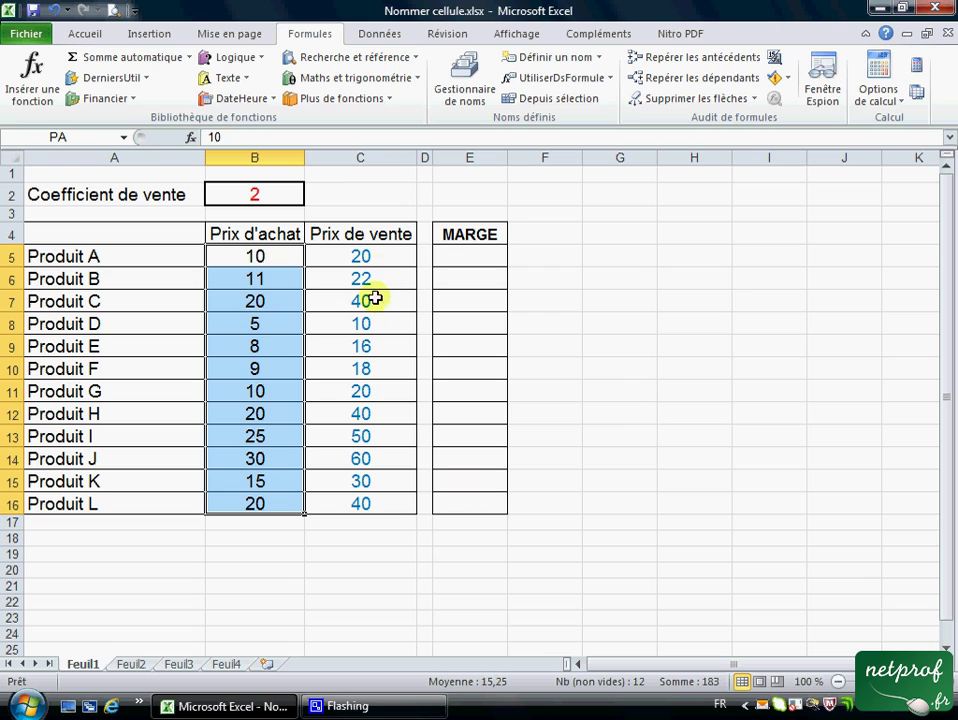
Step: Name the selling price range C5:C16 PV
{"action": "left_click_drag", "start_coordinate": [369, 259], "coordinate": [363, 500]}
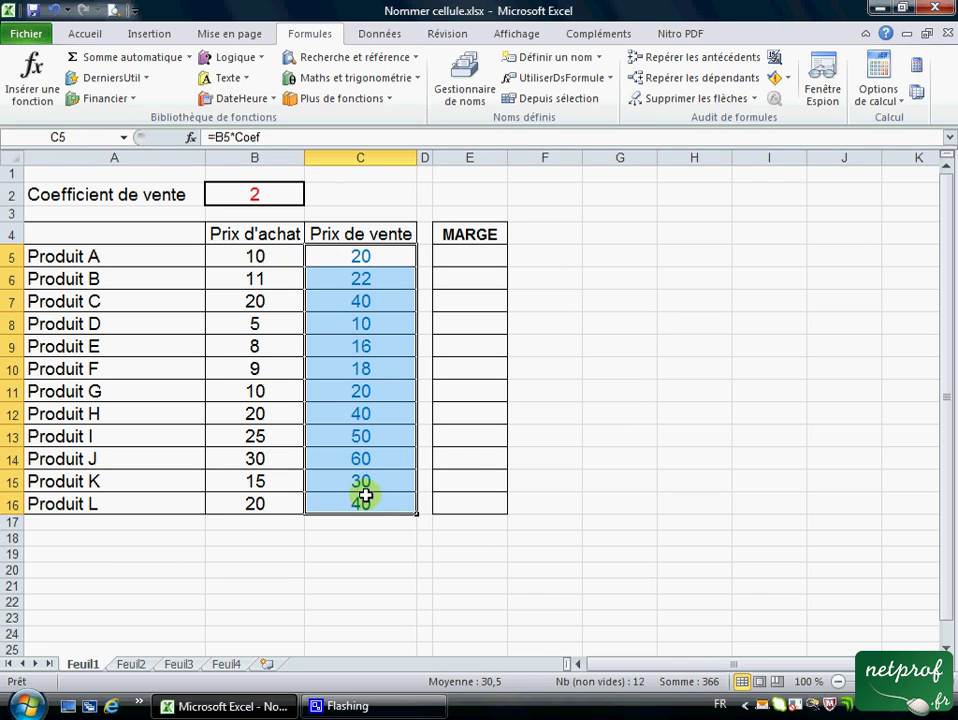
{"action": "left_click", "coordinate": [555, 57]}
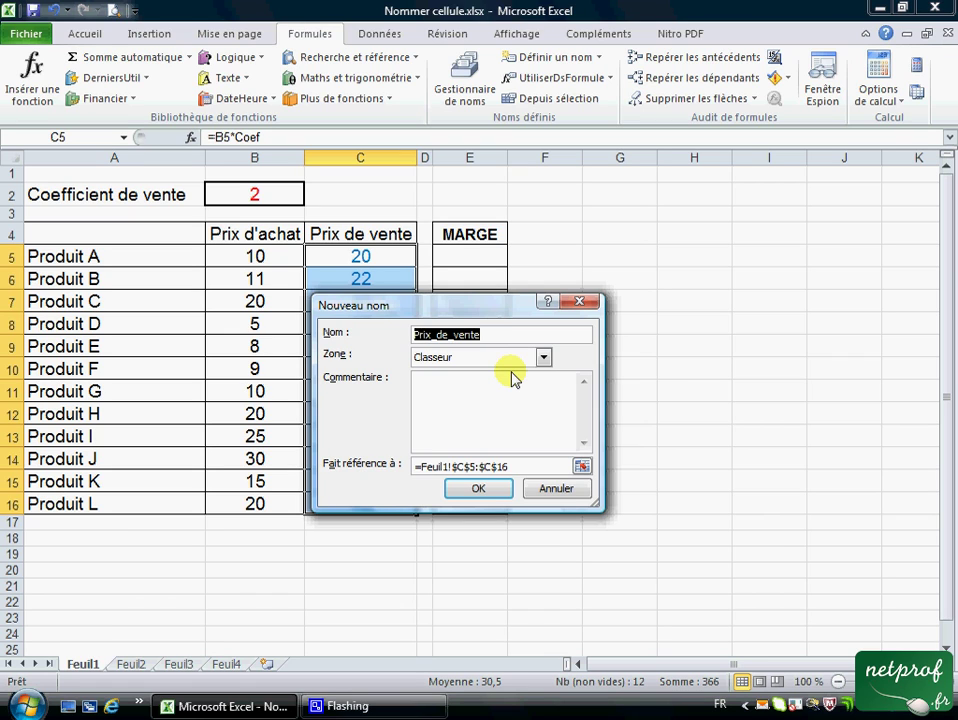
{"action": "type", "text": "PV"}
{"action": "left_click", "coordinate": [490, 492]}
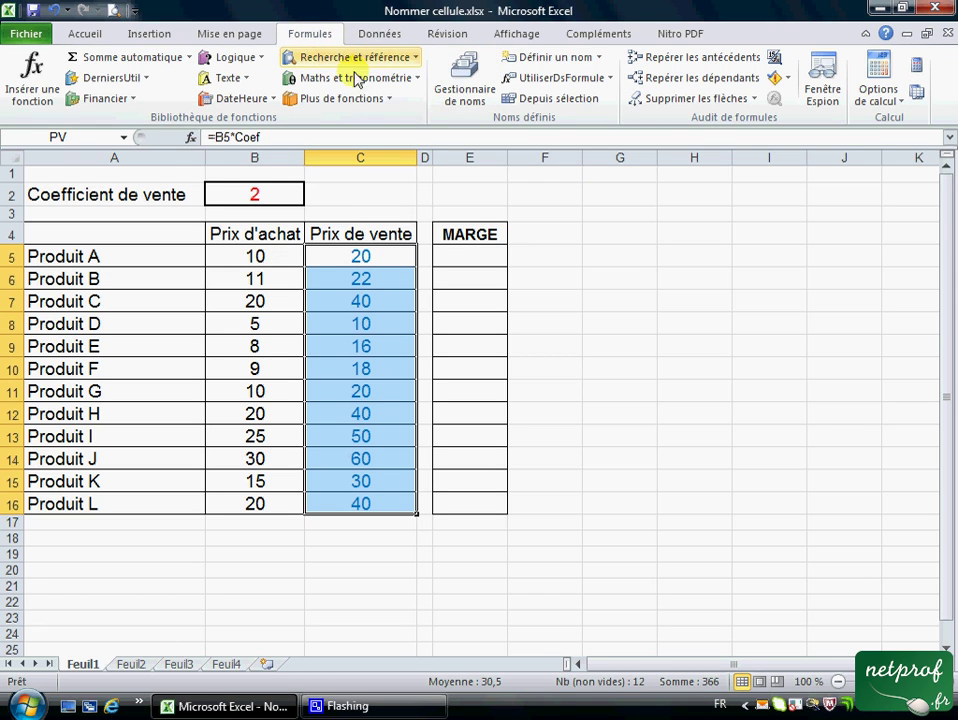
{"action": "left_click", "coordinate": [466, 100]}
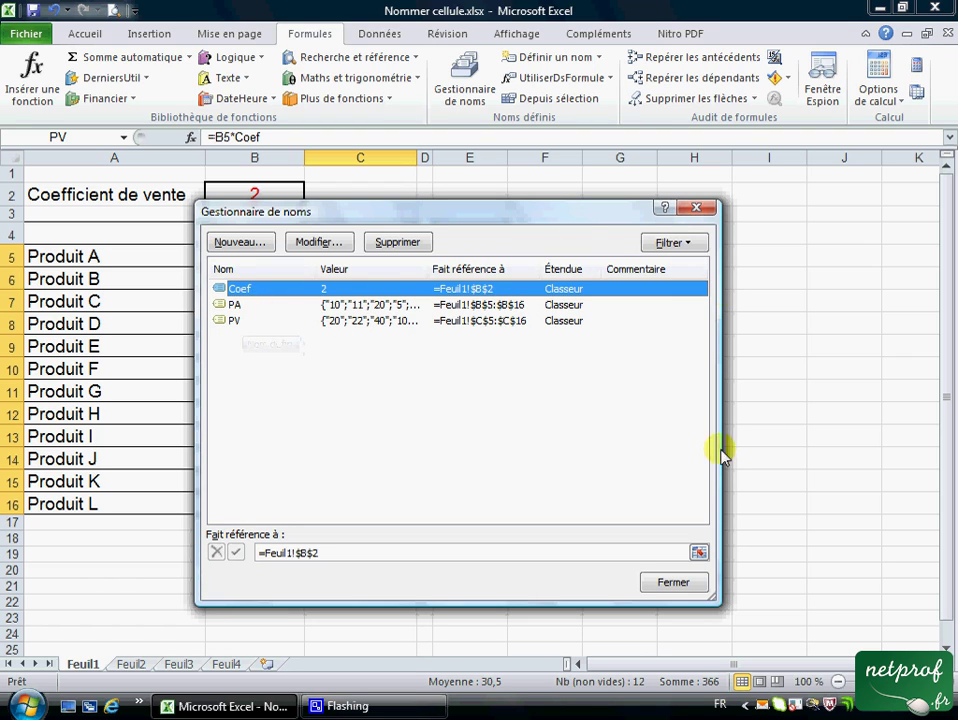
{"action": "left_click", "coordinate": [674, 584]}
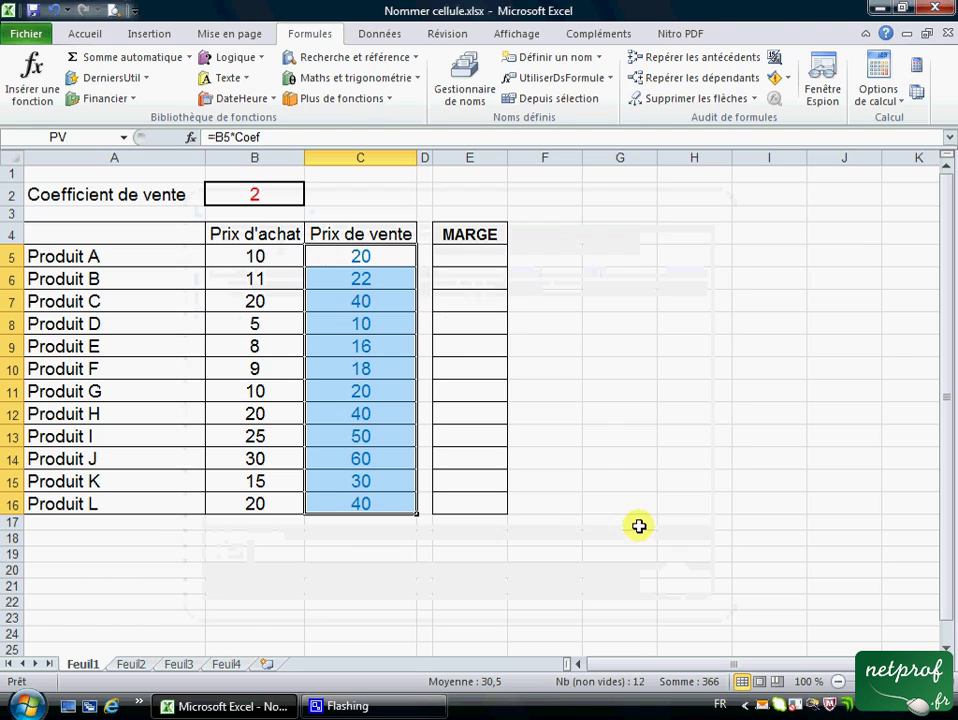
Step: Cancel a mistaken formula entry in E5 and select the MARGE cells E5:E16
{"action": "left_click", "coordinate": [474, 255]}
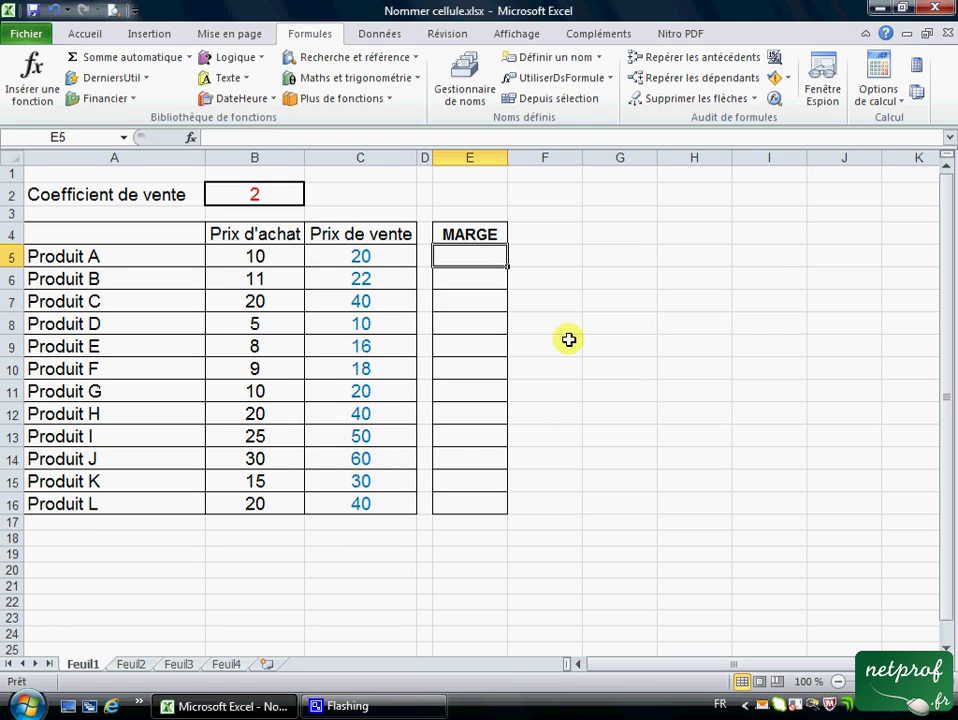
{"action": "type", "text": "="}
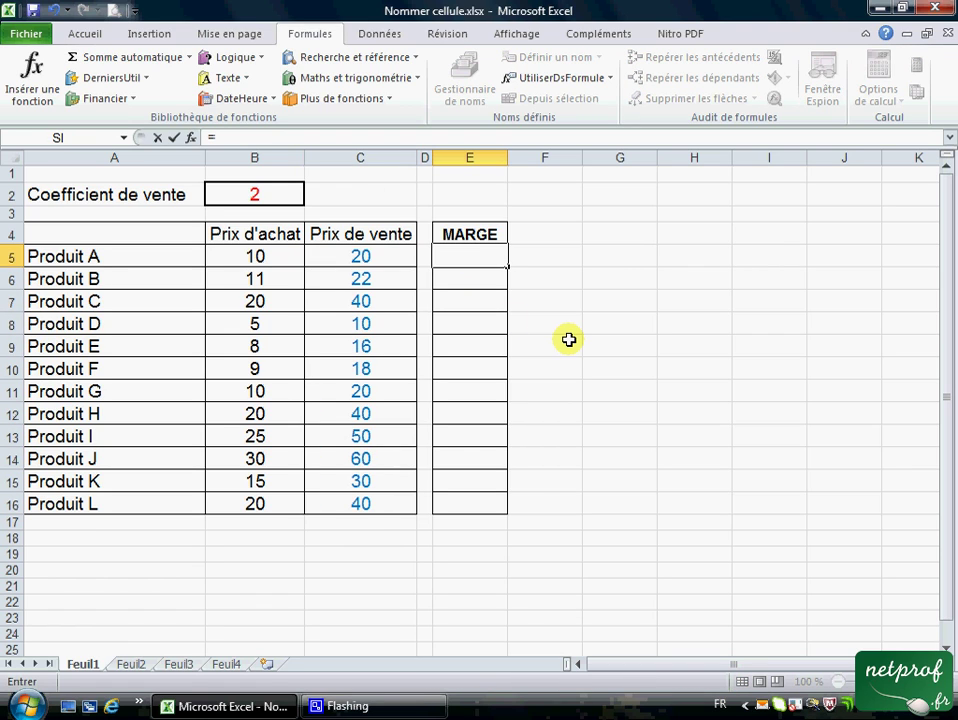
{"action": "left_click_drag", "start_coordinate": [553, 386], "coordinate": [553, 366]}
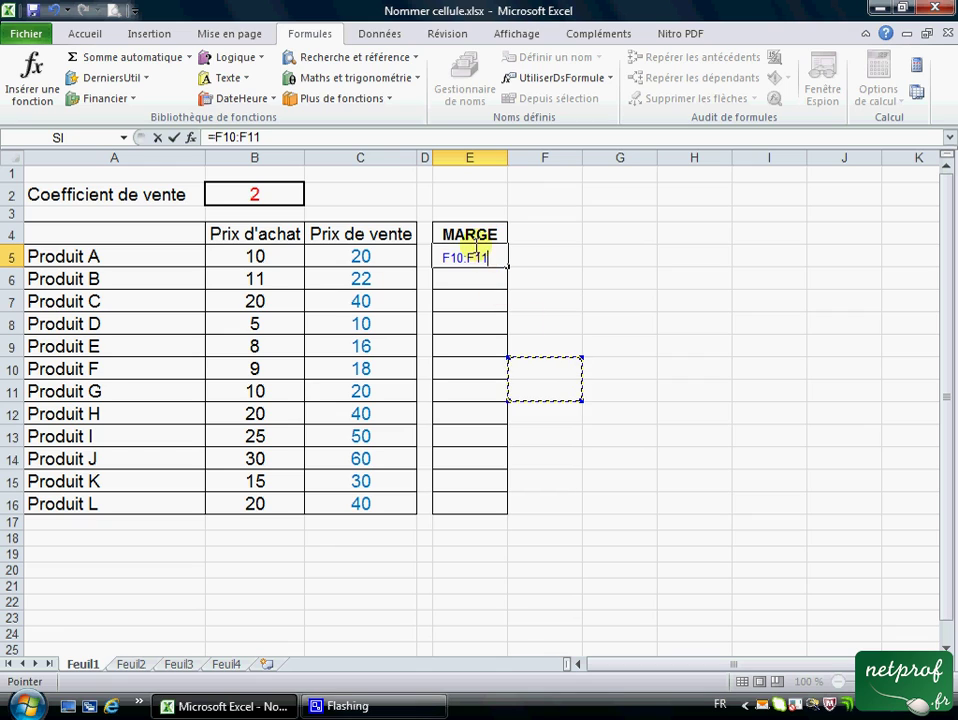
{"action": "key", "text": "Escape"}
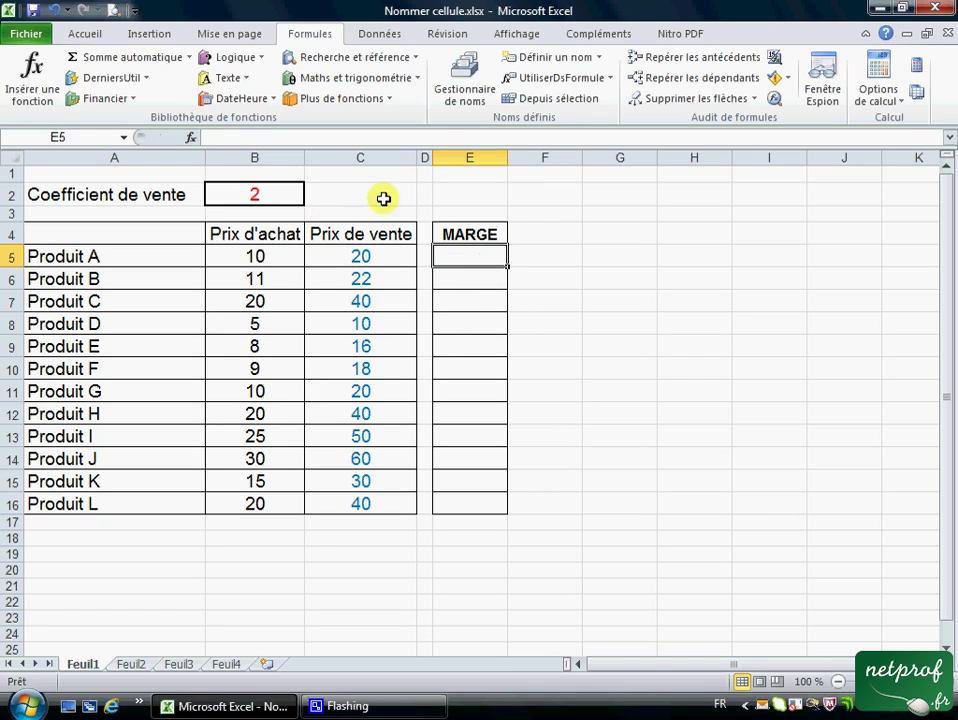
{"action": "left_click_drag", "start_coordinate": [458, 256], "coordinate": [450, 511]}
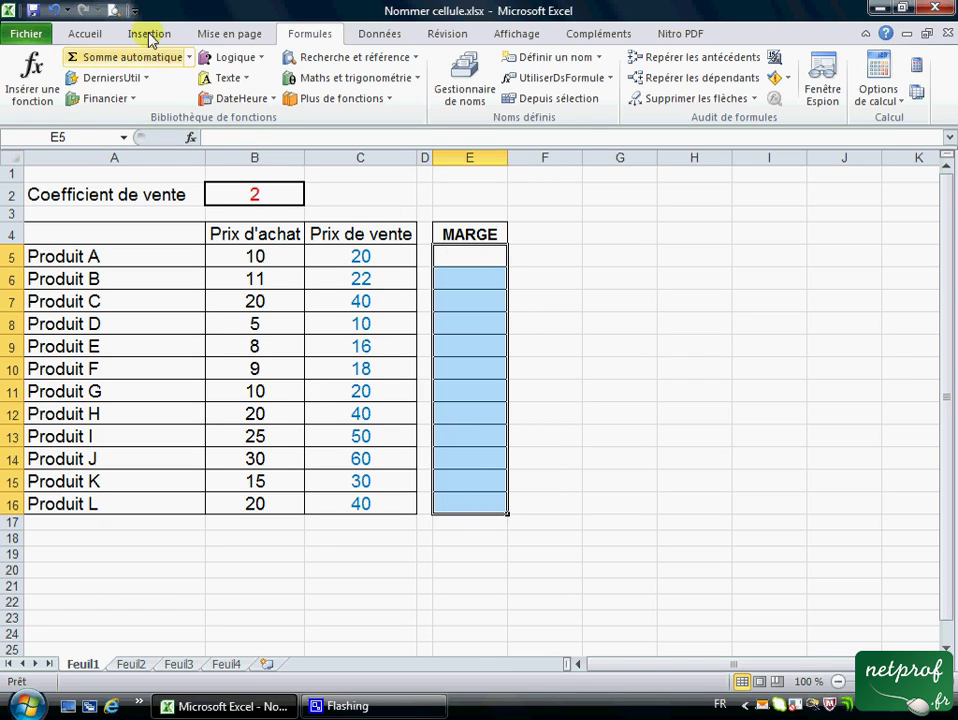
{"action": "left_click", "coordinate": [86, 34]}
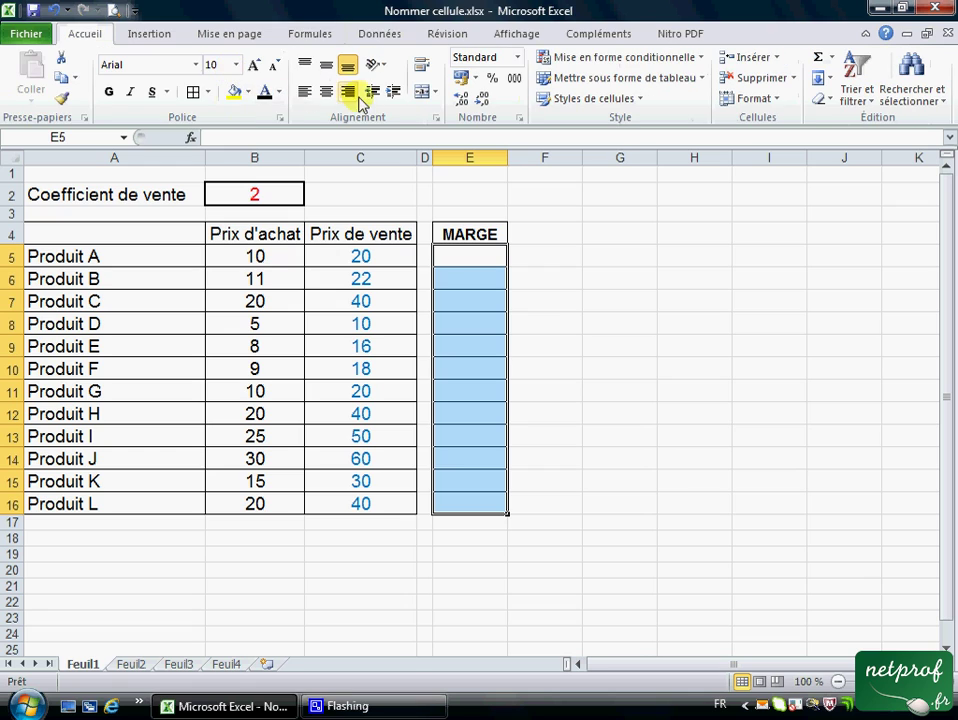
Step: Enter =PV-PA in E5, giving Produit A a margin of 10
{"action": "left_click", "coordinate": [491, 254]}
{"action": "type", "text": "="}
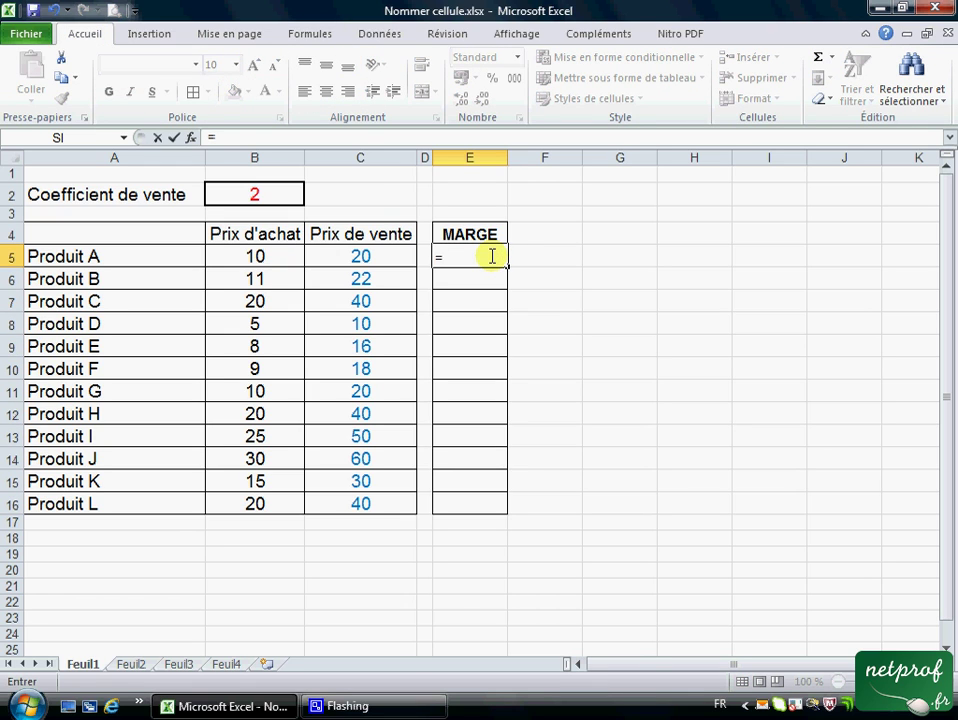
{"action": "type", "text": "PV"}
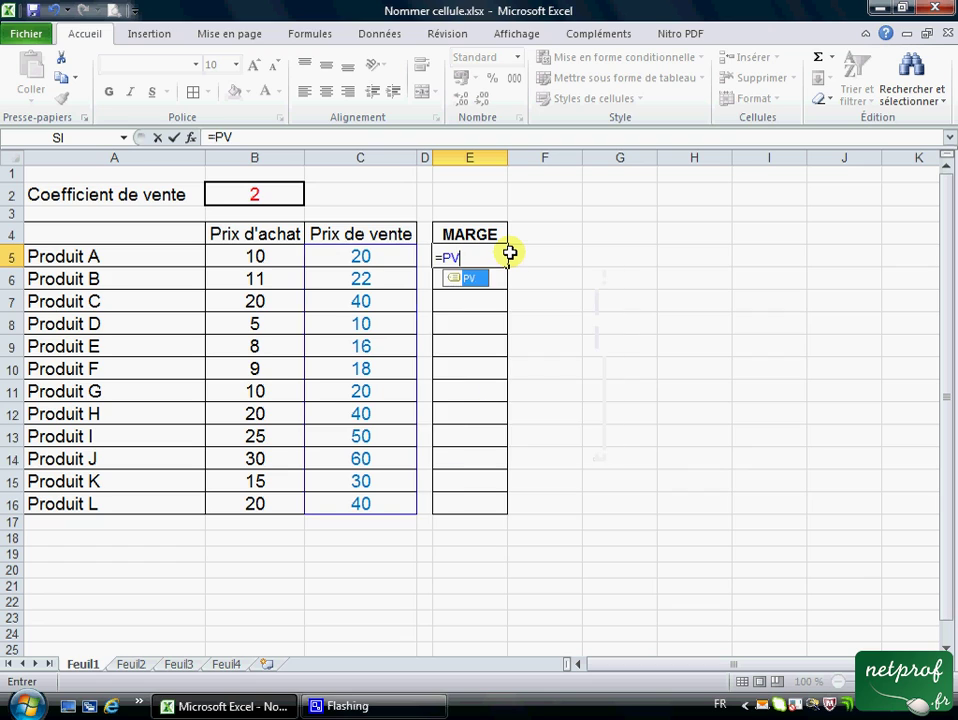
{"action": "type", "text": "-PA"}
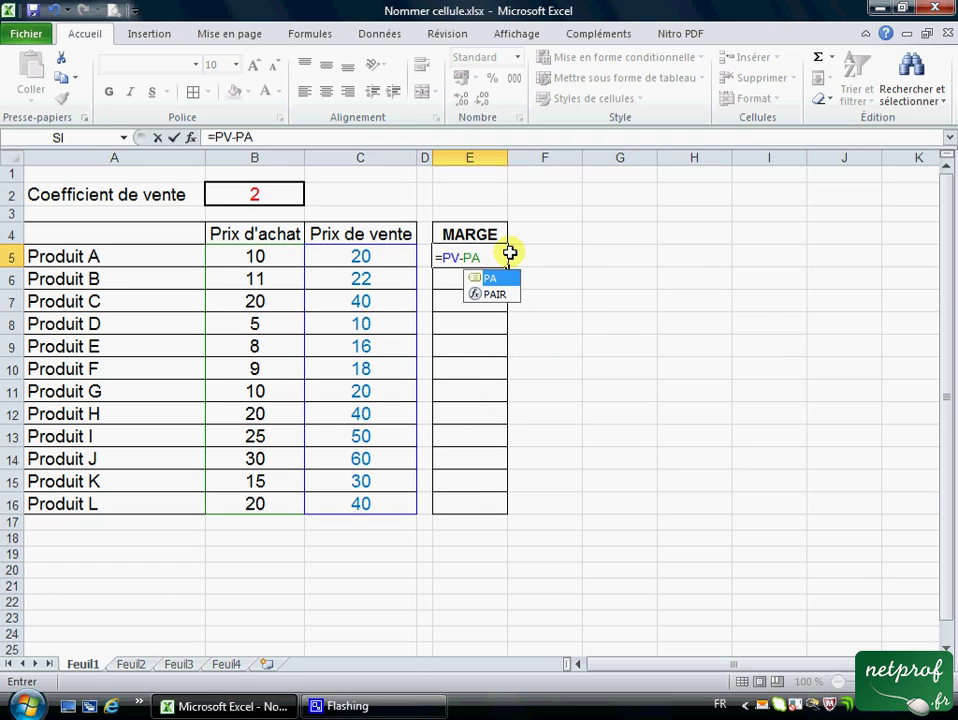
{"action": "key", "text": "Return"}
{"action": "left_click", "coordinate": [486, 256]}
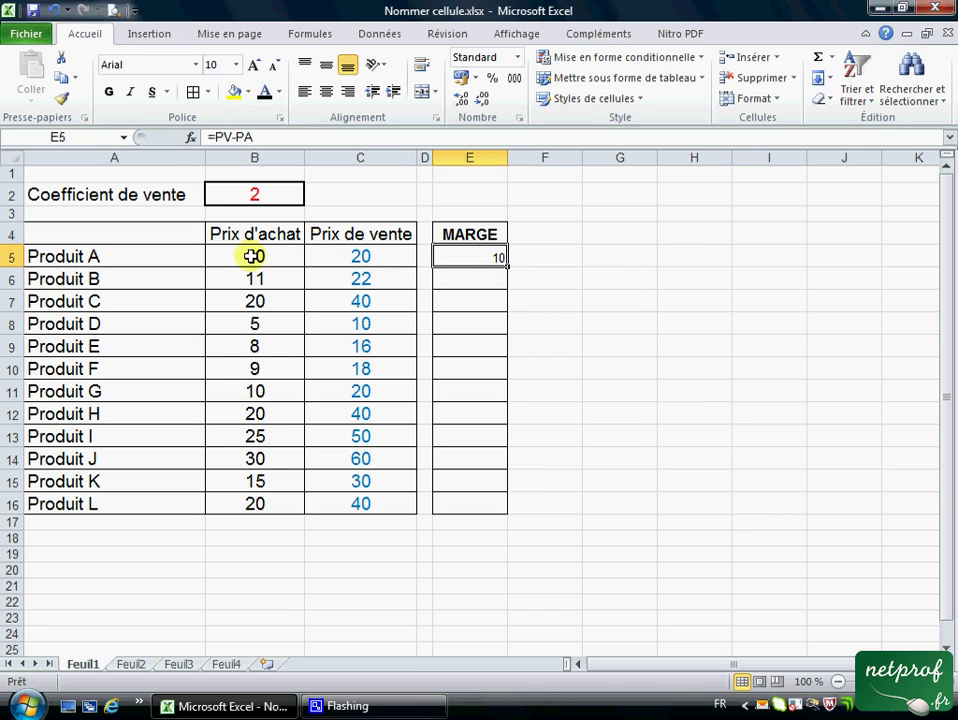
Step: Format the E5 margin with font size 12 and centre alignment
{"action": "left_click", "coordinate": [236, 64]}
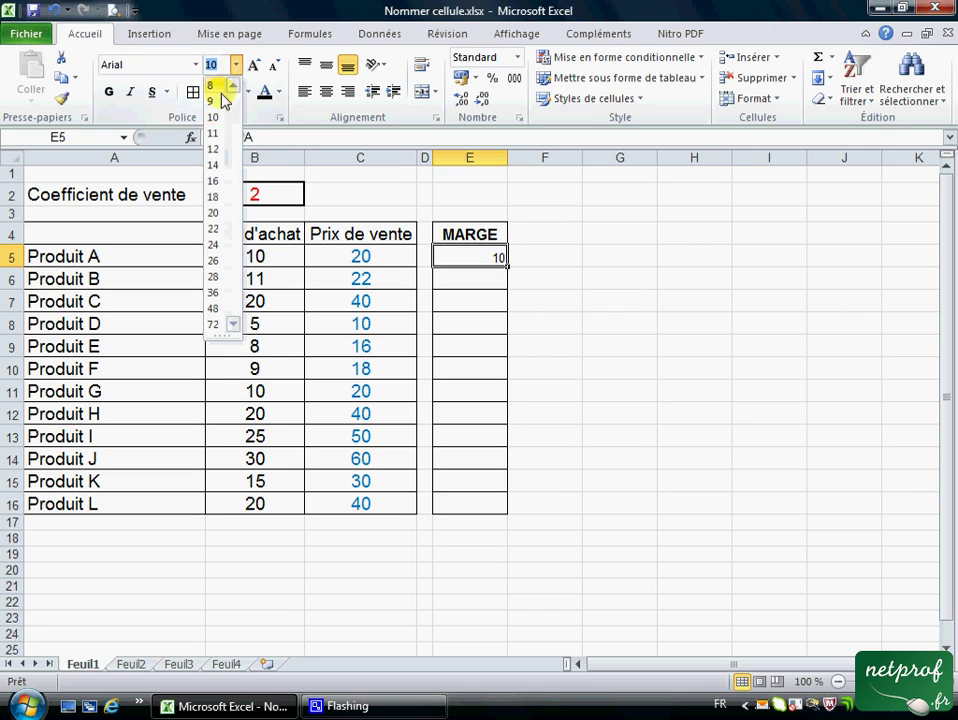
{"action": "left_click", "coordinate": [214, 152]}
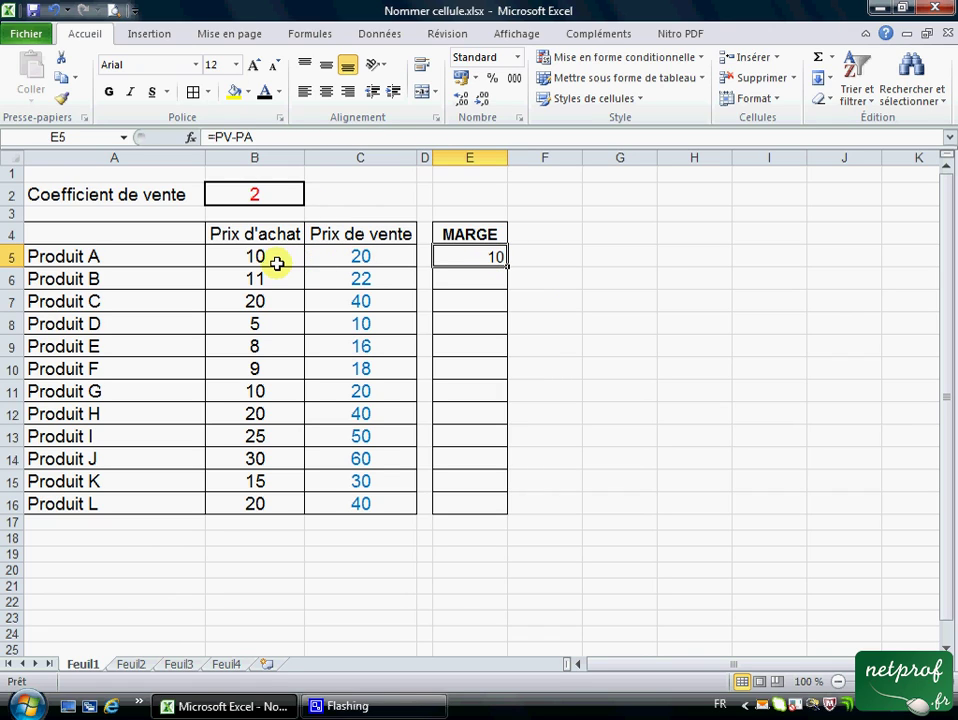
{"action": "left_click", "coordinate": [326, 91]}
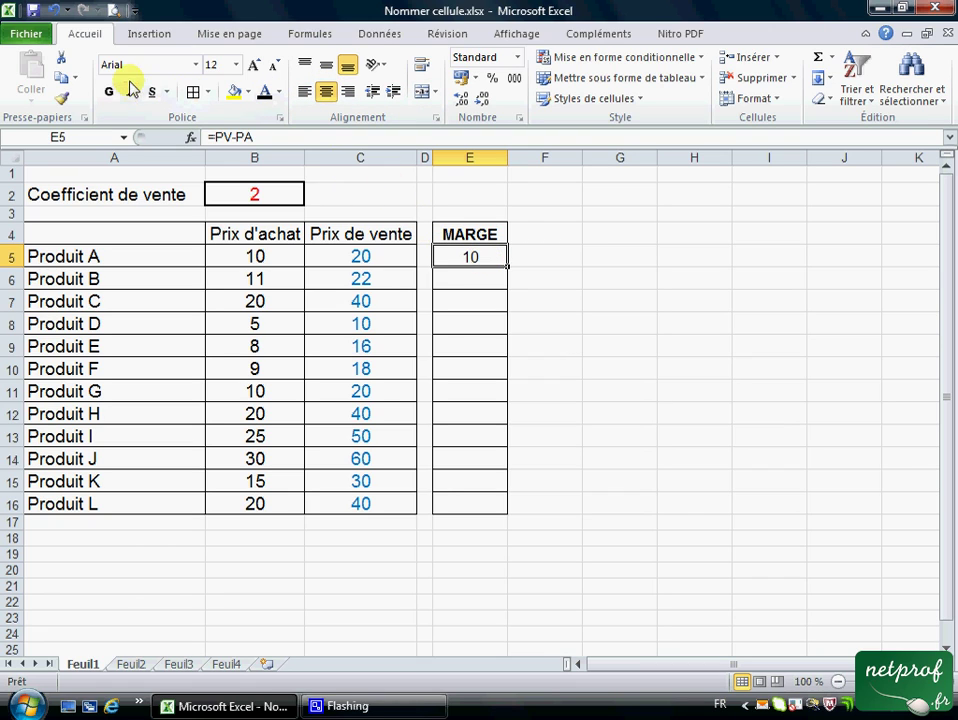
Step: Fill the =PV-PA margin formula from E5 down to E16 for every product
{"action": "left_click_drag", "start_coordinate": [508, 267], "coordinate": [500, 508]}
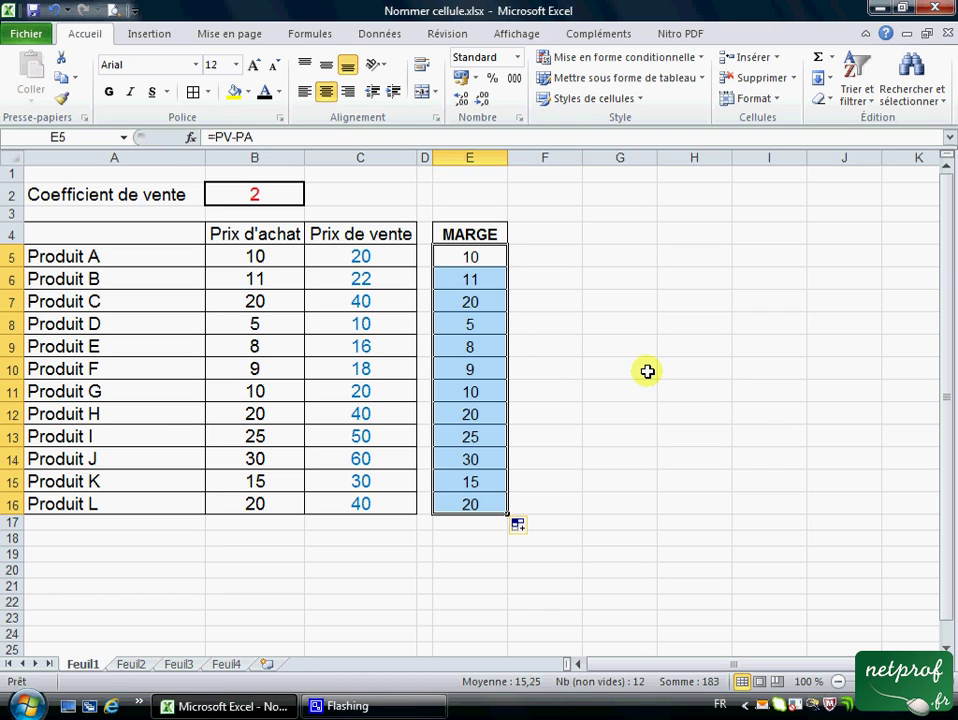
{"action": "left_click", "coordinate": [495, 281]}
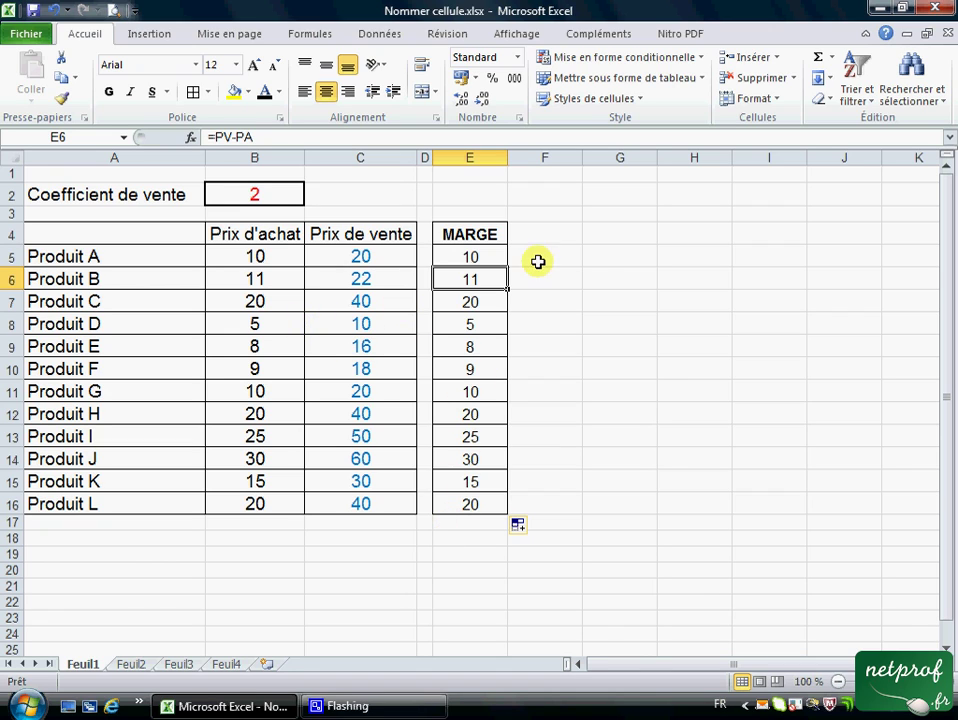
{"action": "left_click", "coordinate": [591, 275]}
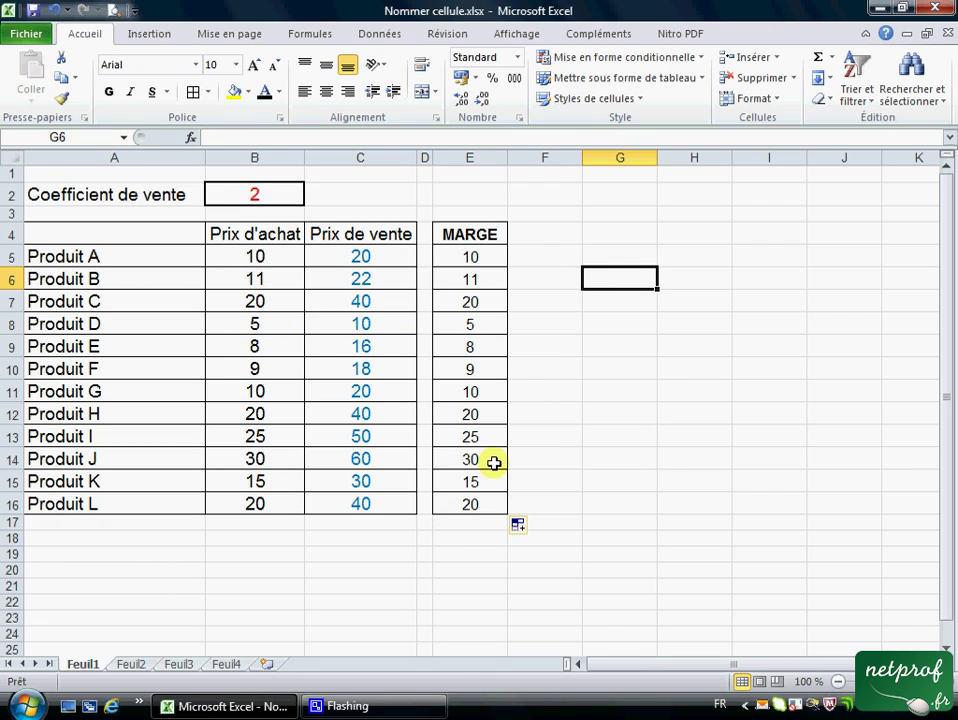